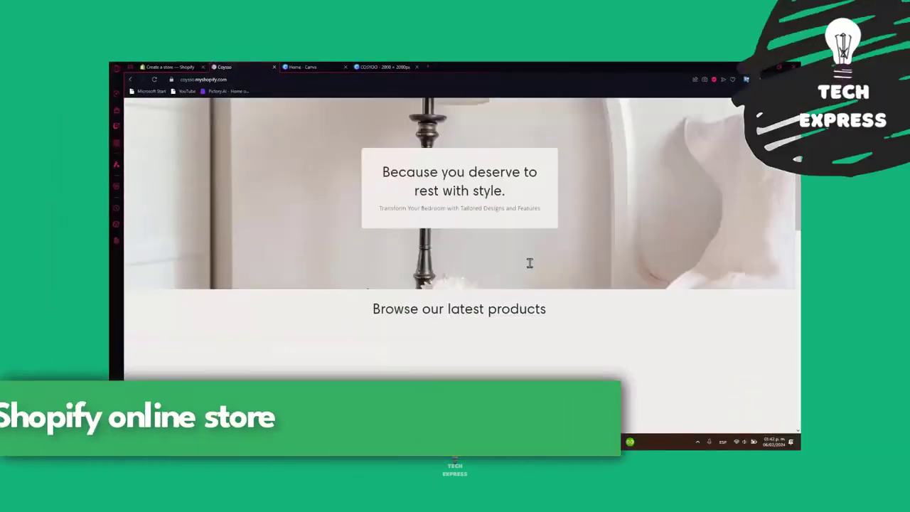
Look through the sample Coysso store's home page from banner to footer, and open its Catalog page
scroll(530, 263, down, 2)
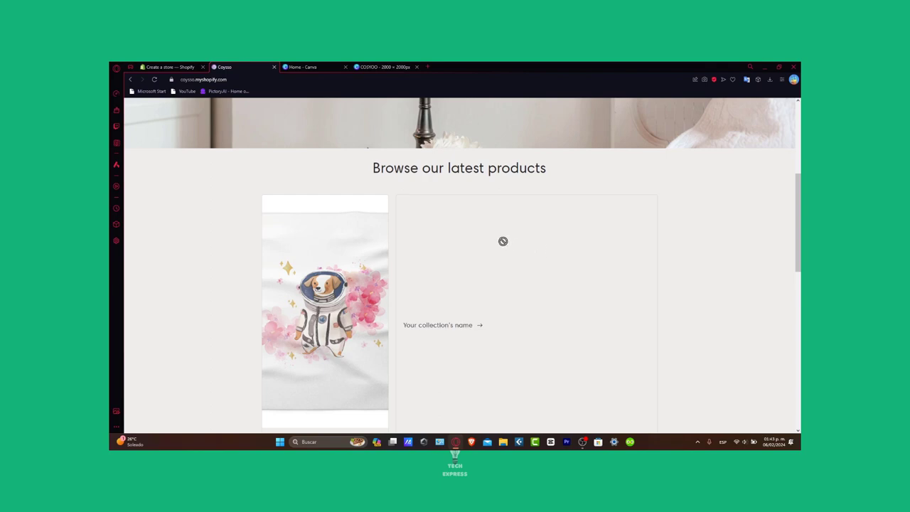
key(Home)
scroll(374, 191, down, 15)
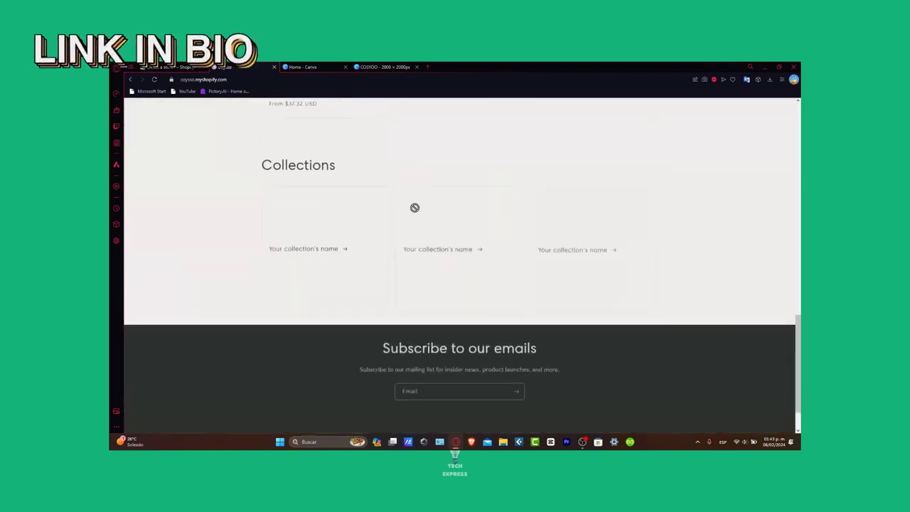
scroll(414, 208, down, 2)
key(Home)
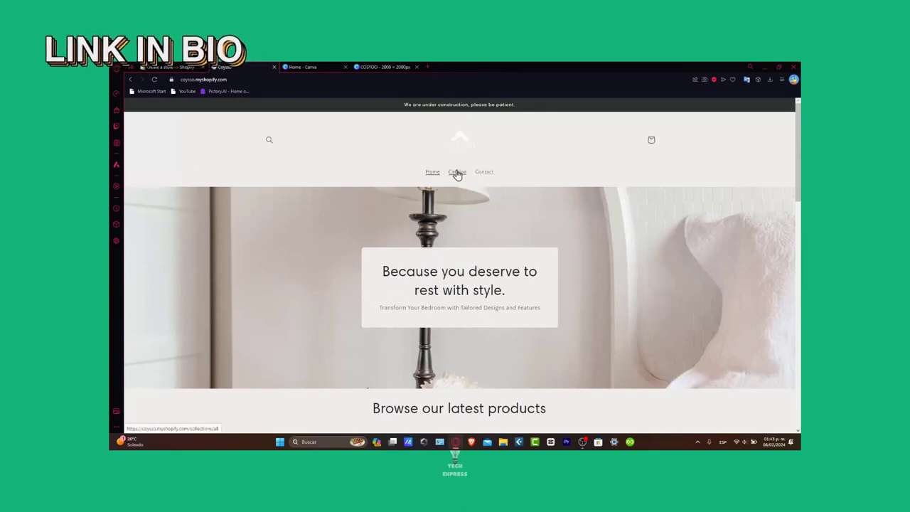
click(456, 173)
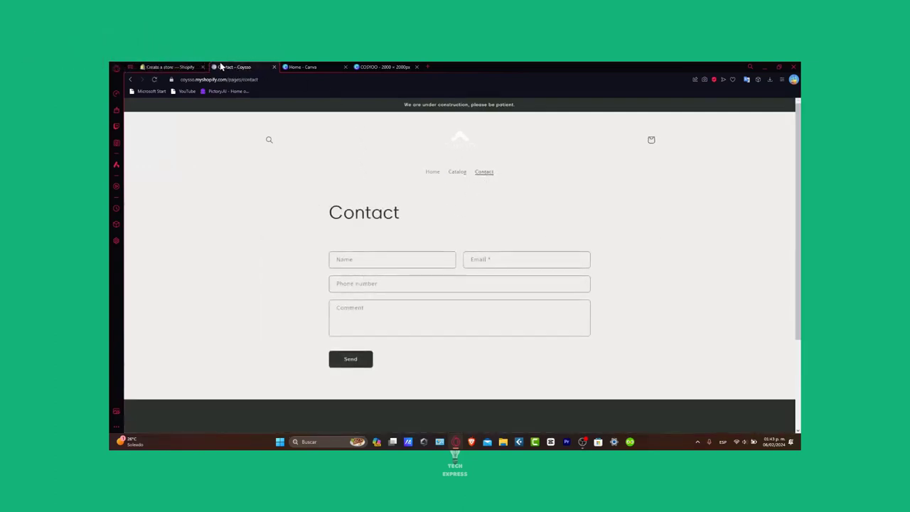
In the Shopify store creation form, answer that you are just starting and want to sell through an online store
click(180, 66)
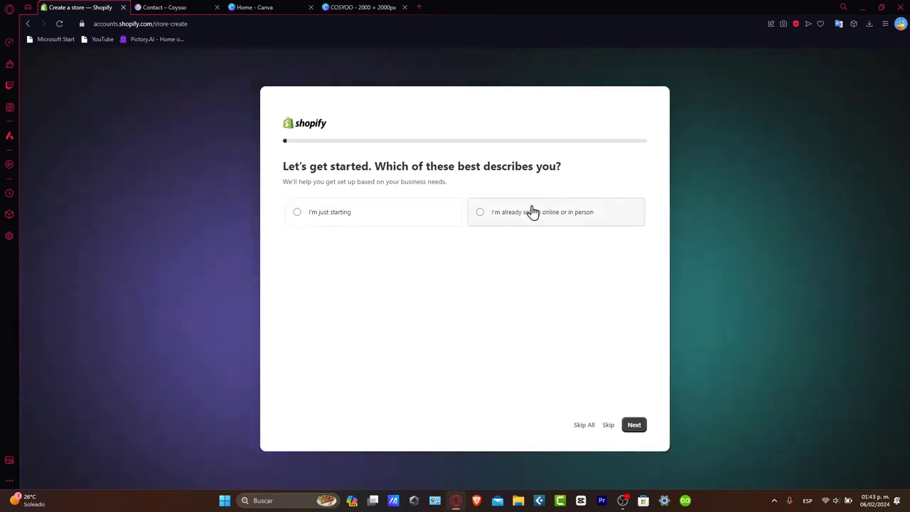
click(415, 218)
click(633, 424)
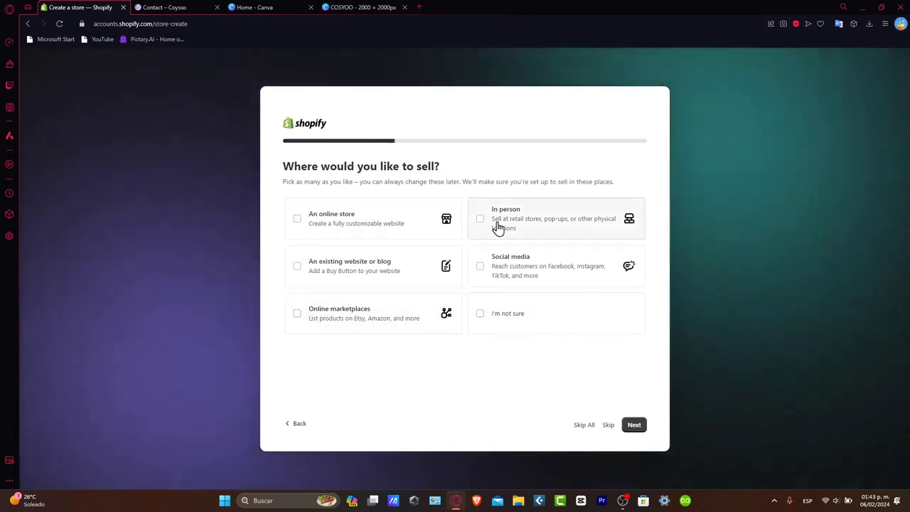
click(420, 234)
click(604, 426)
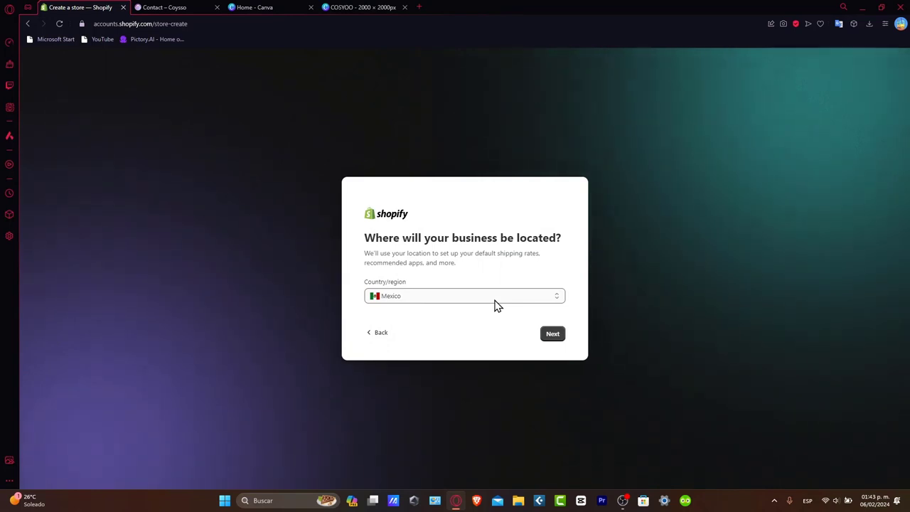
Set the business location to United States and continue with the existing Shopify account
click(419, 297)
scroll(442, 346, down, 10)
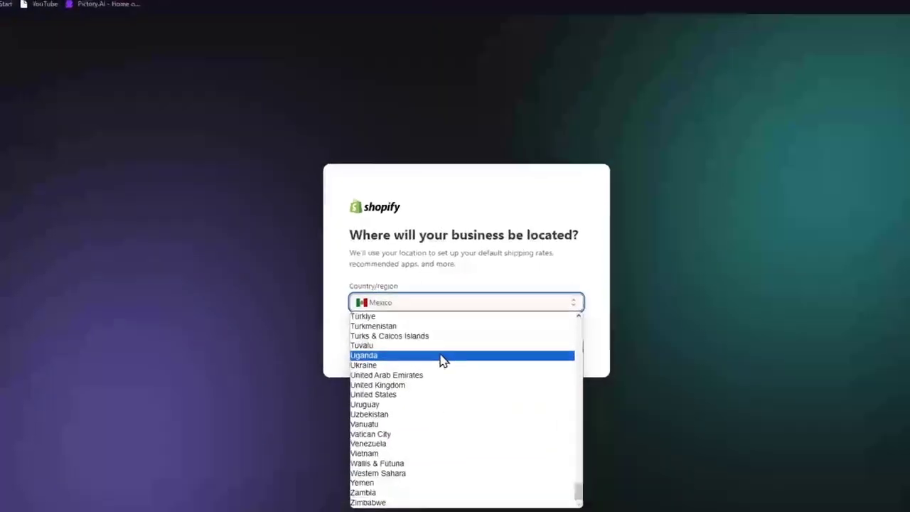
click(426, 395)
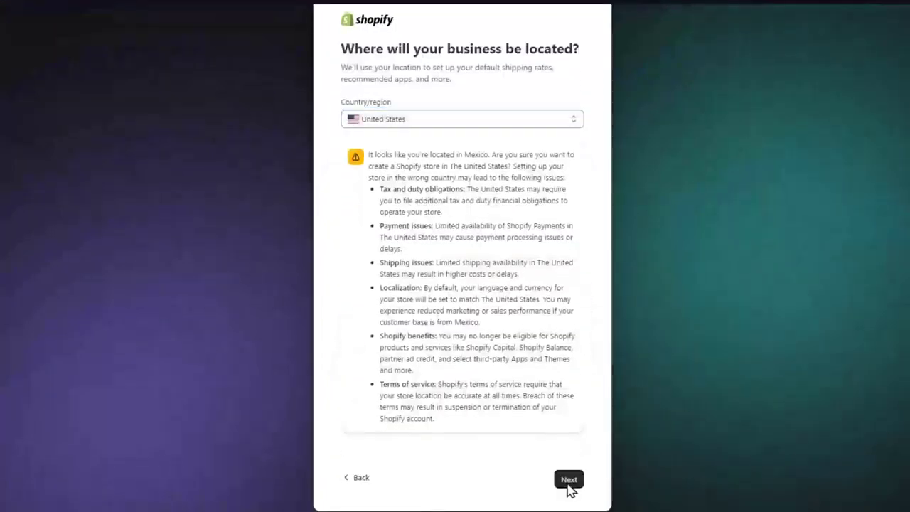
click(568, 481)
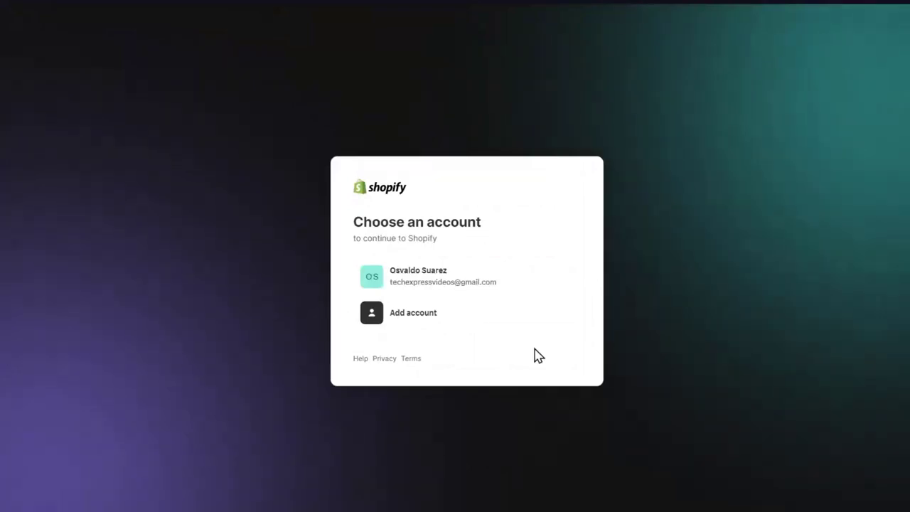
click(494, 292)
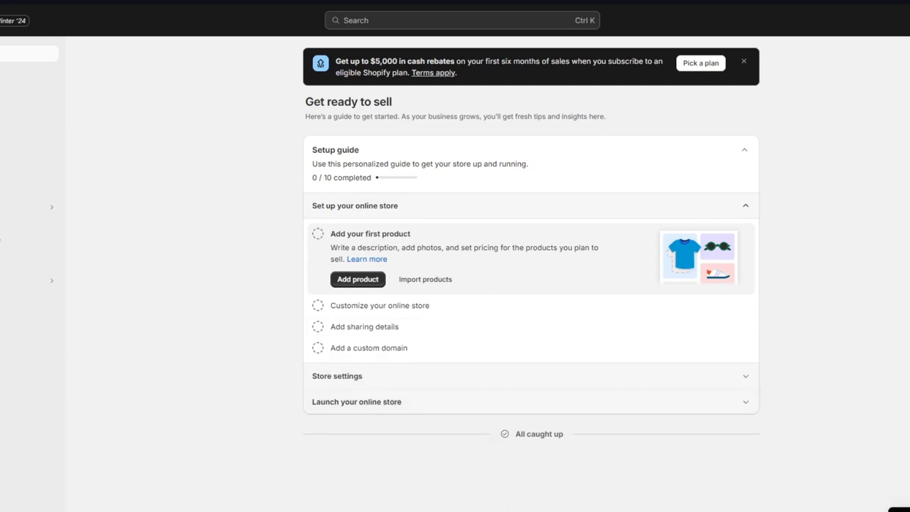
Examine the setup guide and its "Set up your online store" tasks on the admin home page
click(744, 154)
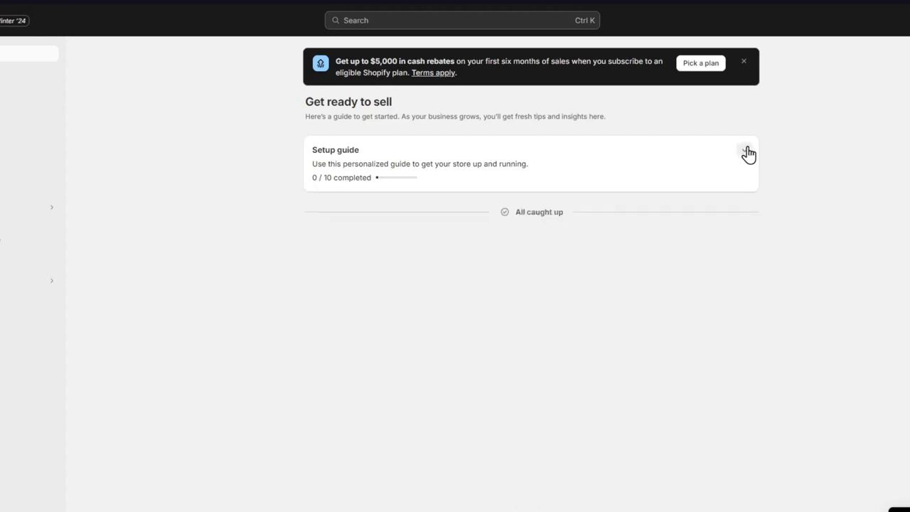
click(746, 158)
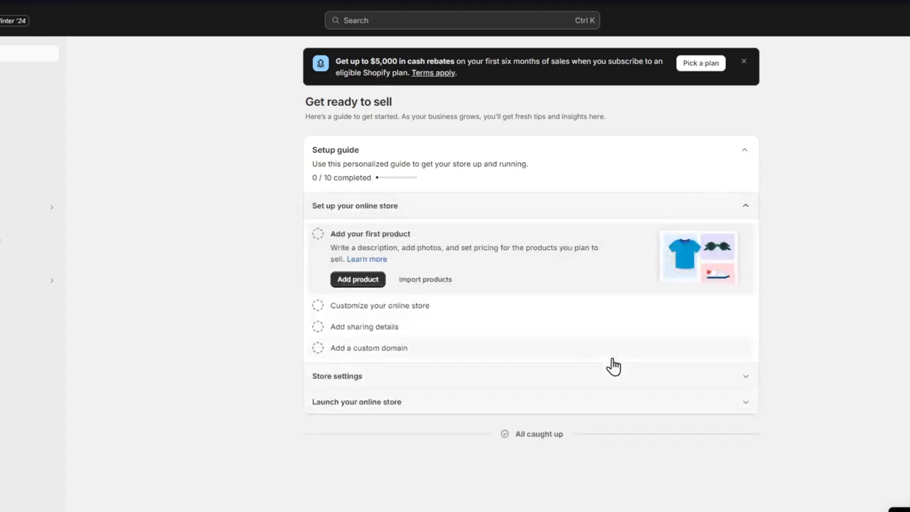
click(398, 207)
click(400, 208)
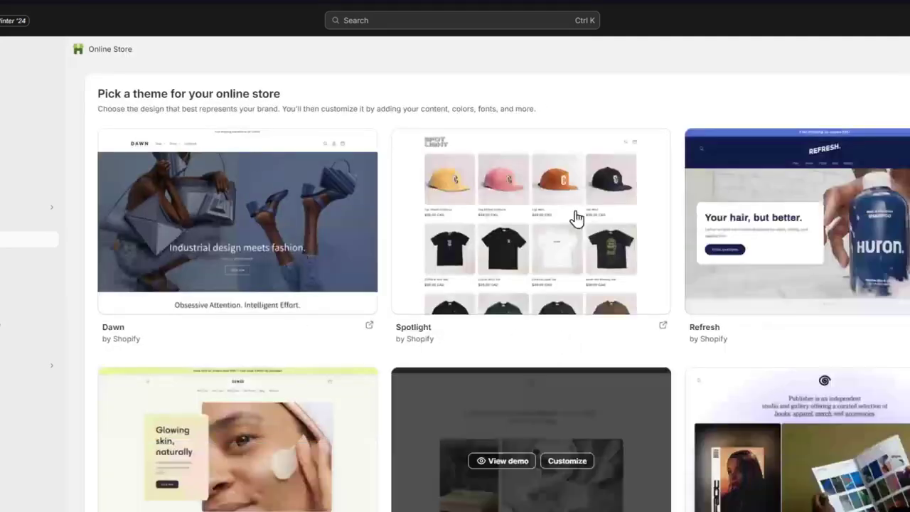
Browse the free themes for the online store and start customizing the Taste theme
mouse_move(589, 176)
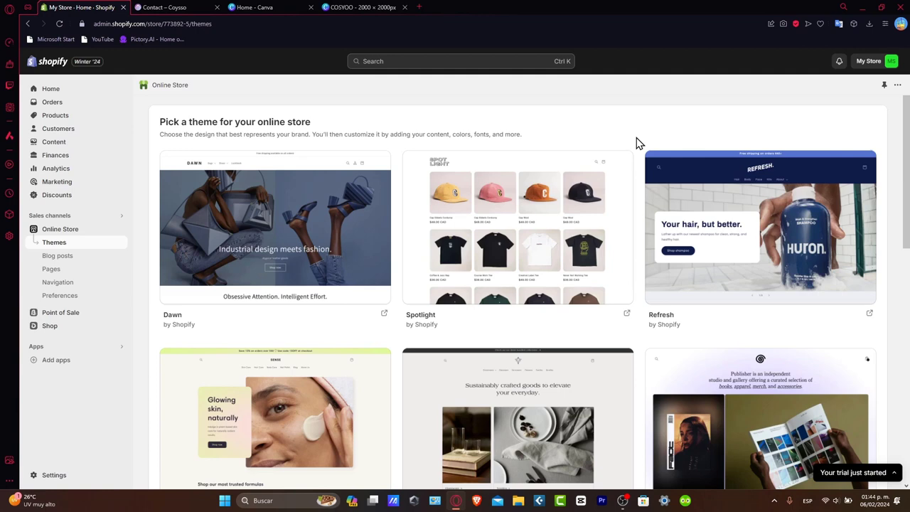
scroll(578, 252, down, 4)
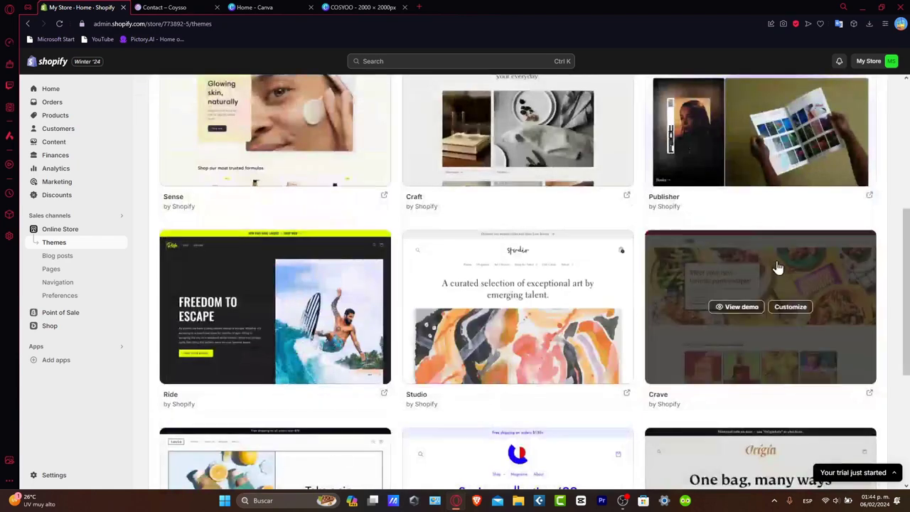
scroll(726, 297, down, 3)
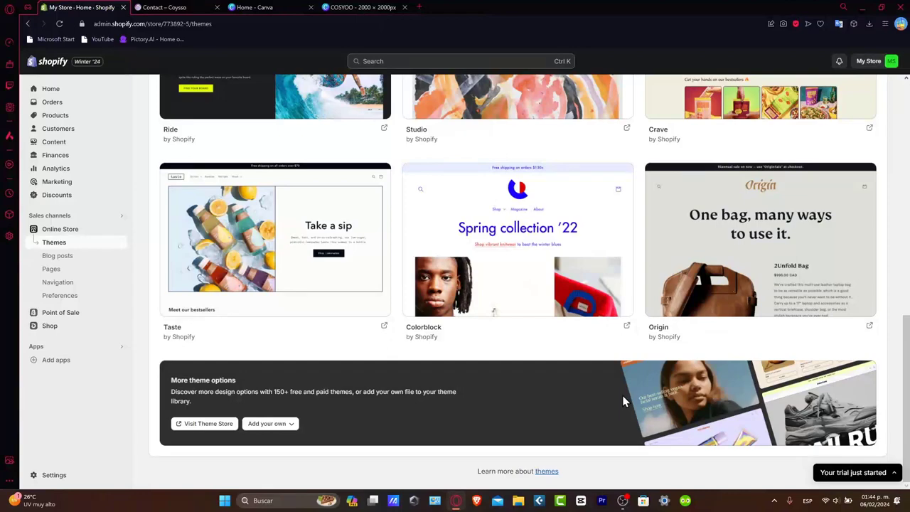
scroll(623, 402, up, 8)
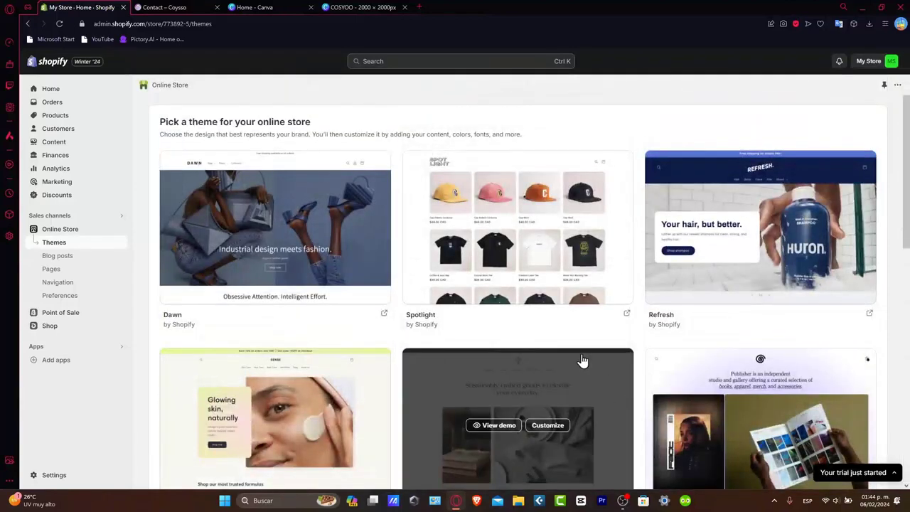
scroll(647, 350, down, 6)
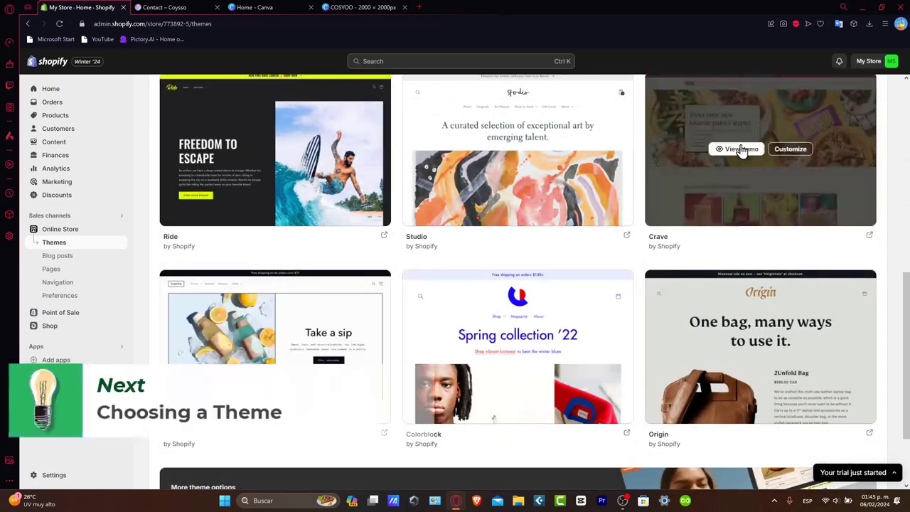
click(300, 349)
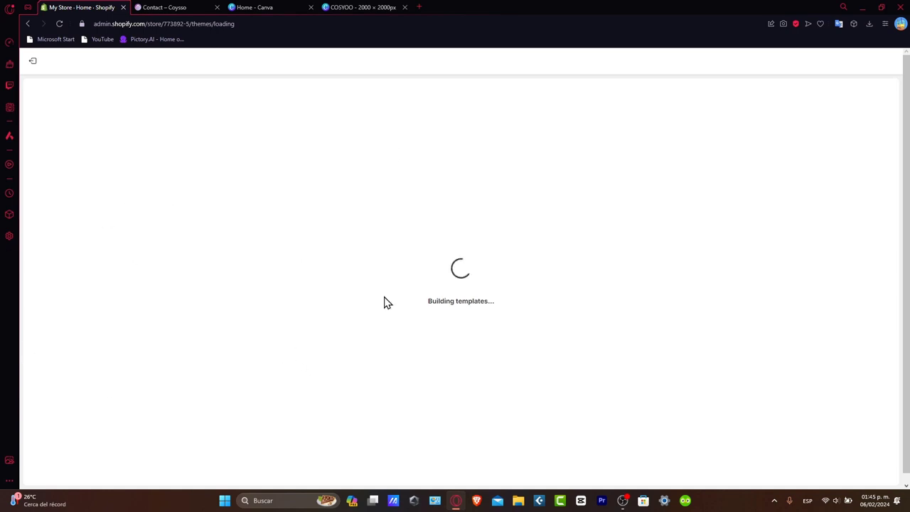
Review the finished Coysso store's home page as a reference for the new store's design
click(166, 6)
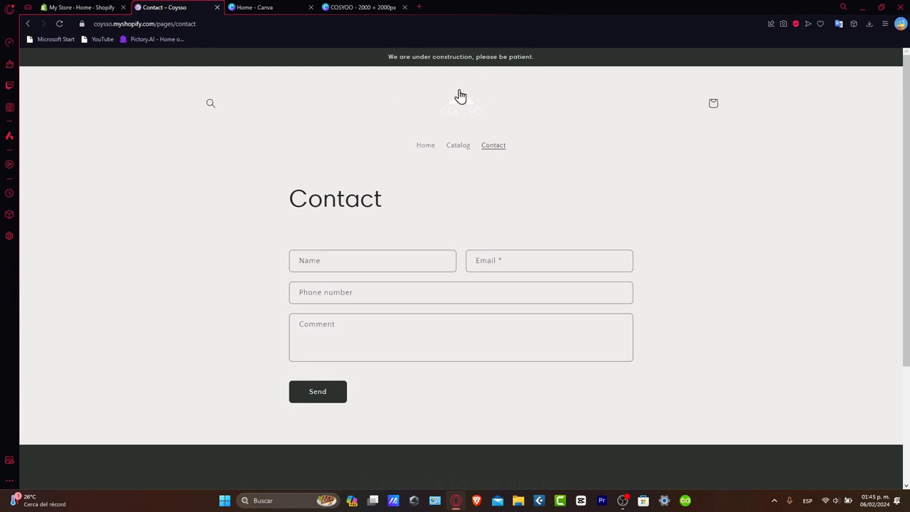
click(426, 145)
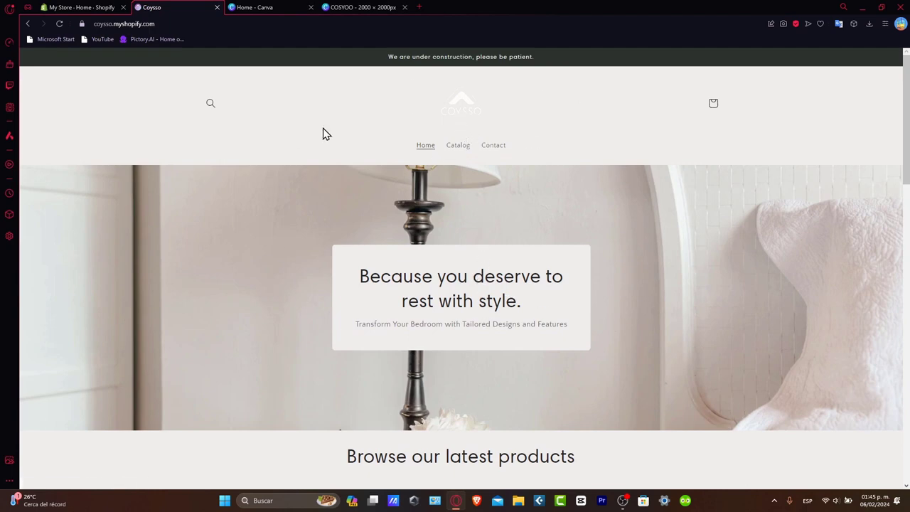
scroll(538, 253, down, 10)
scroll(538, 253, up, 10)
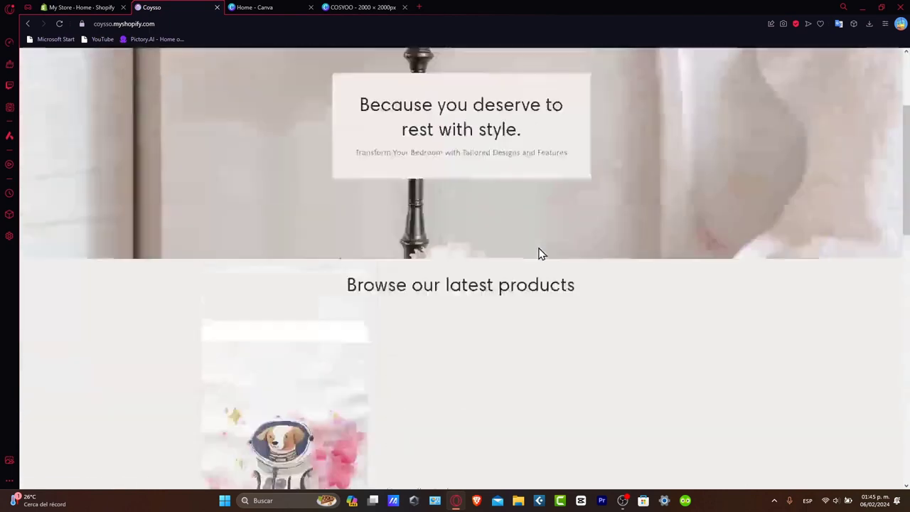
scroll(538, 248, down, 10)
scroll(538, 248, up, 10)
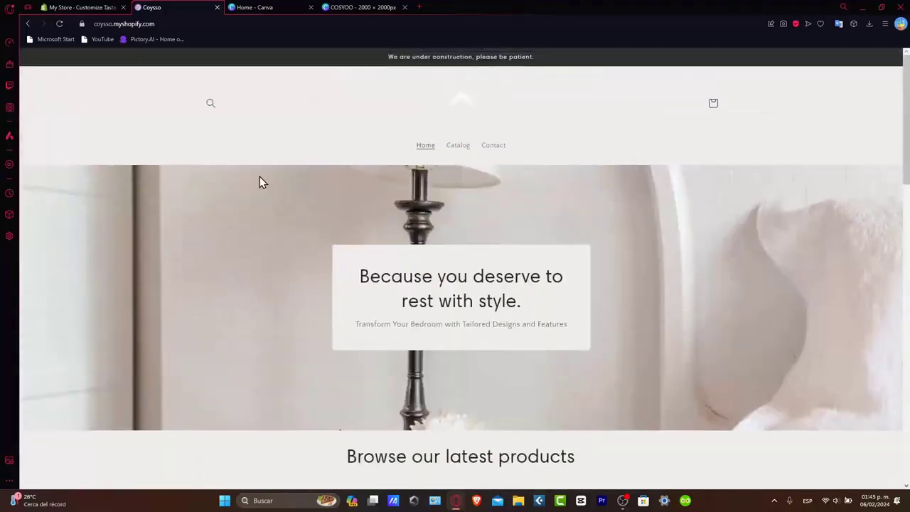
Return to the Taste theme editor and look through the theme settings, including Logo, Colors and Typography
click(78, 7)
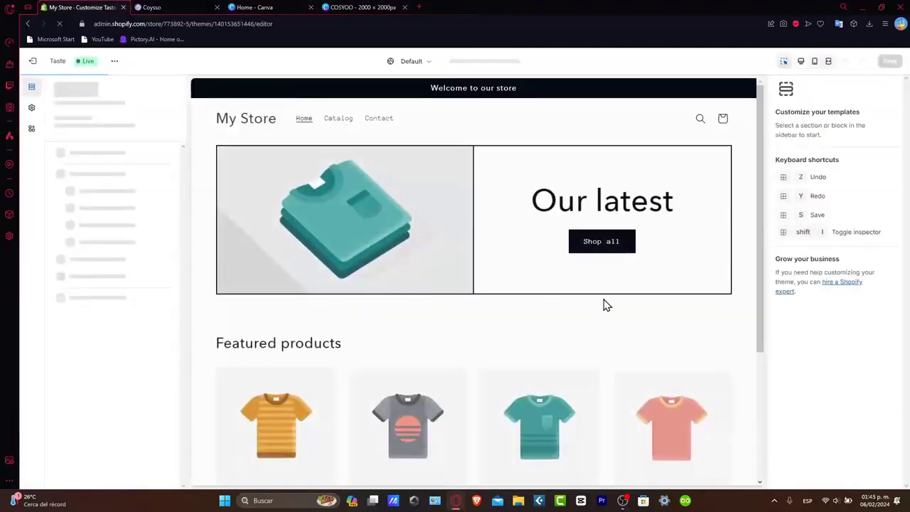
scroll(604, 342, down, 3)
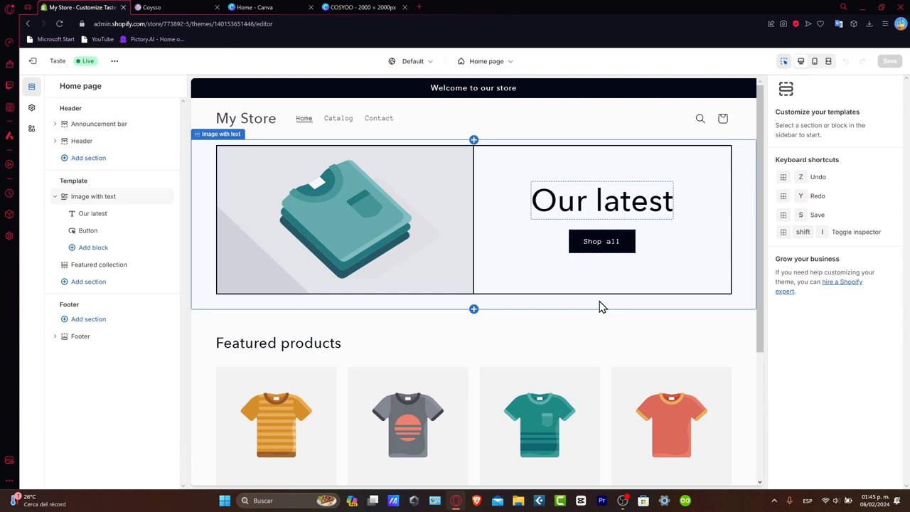
click(33, 109)
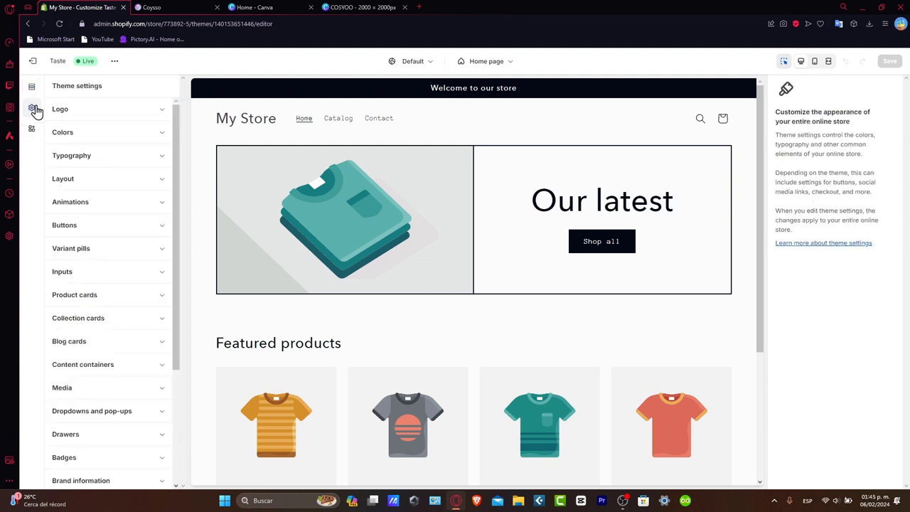
click(101, 118)
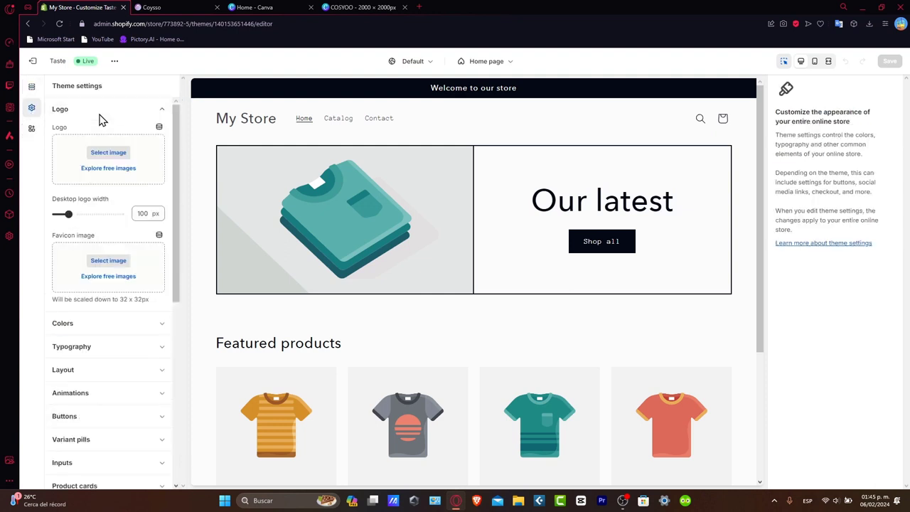
click(112, 323)
scroll(112, 325, down, 1)
scroll(113, 323, down, 1)
click(101, 172)
scroll(120, 213, down, 4)
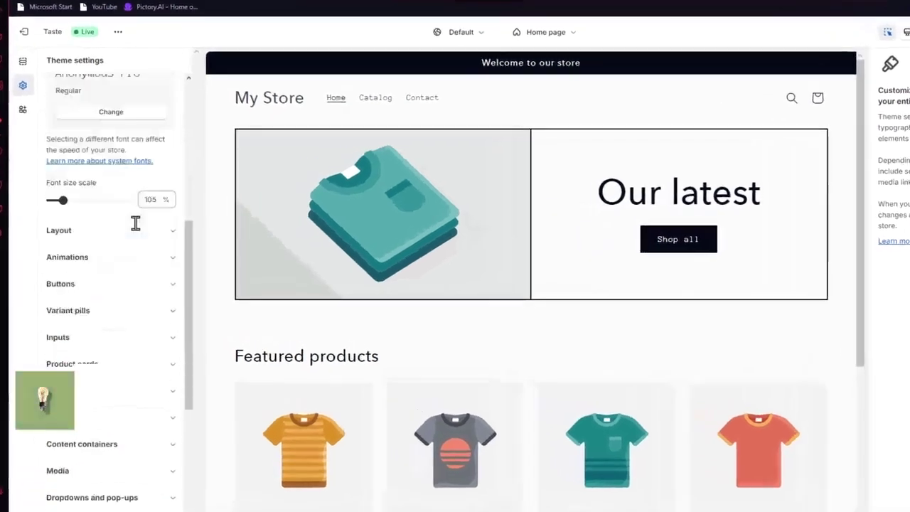
scroll(135, 223, down, 4)
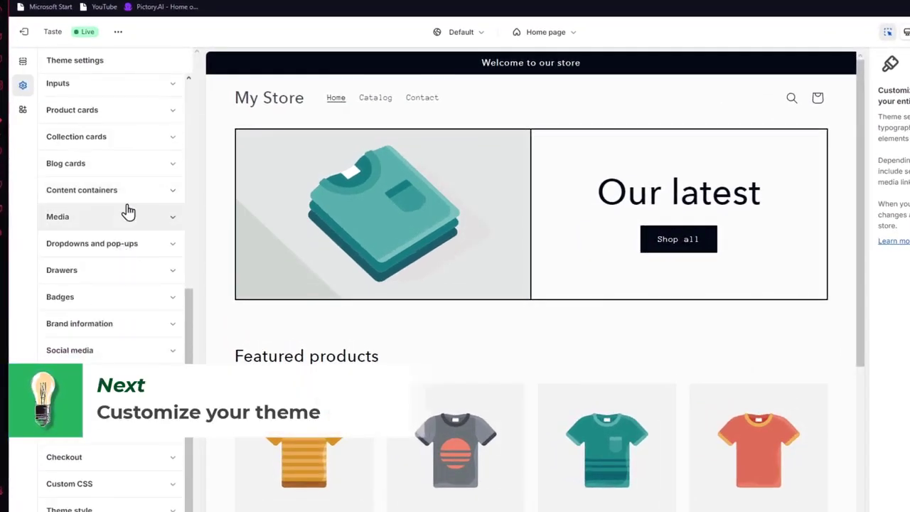
scroll(127, 211, up, 5)
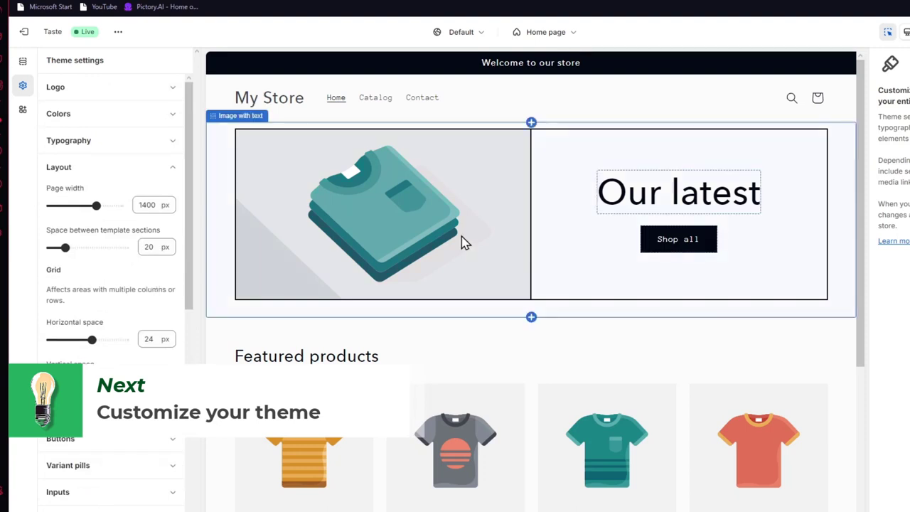
Check the colors of Scheme 2 in the theme settings and add a new color scheme
click(85, 115)
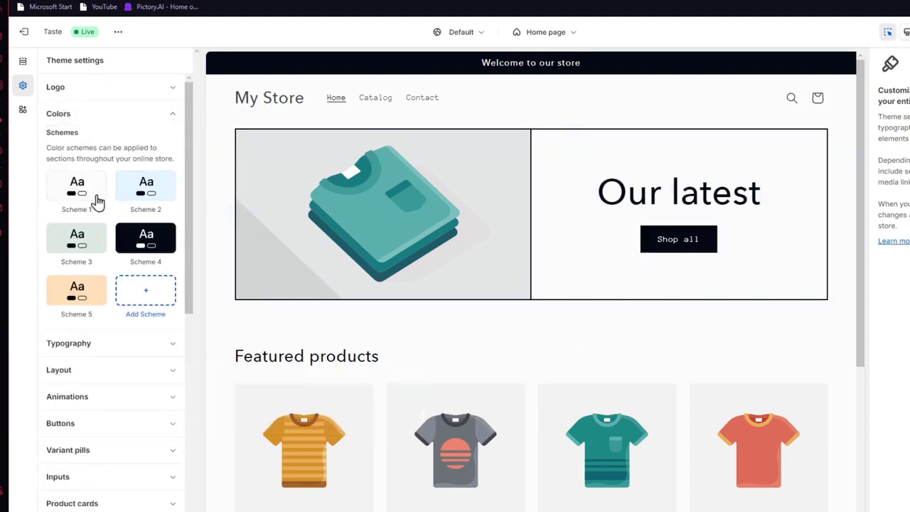
click(152, 201)
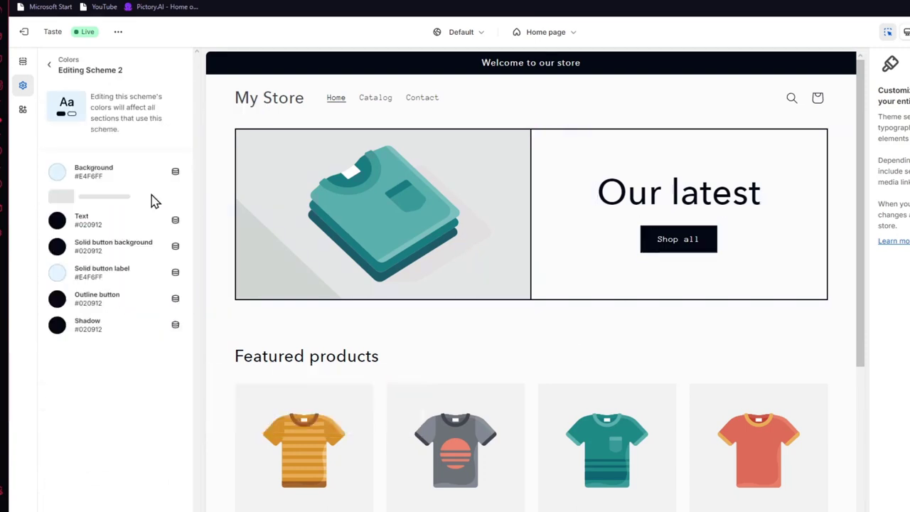
click(49, 65)
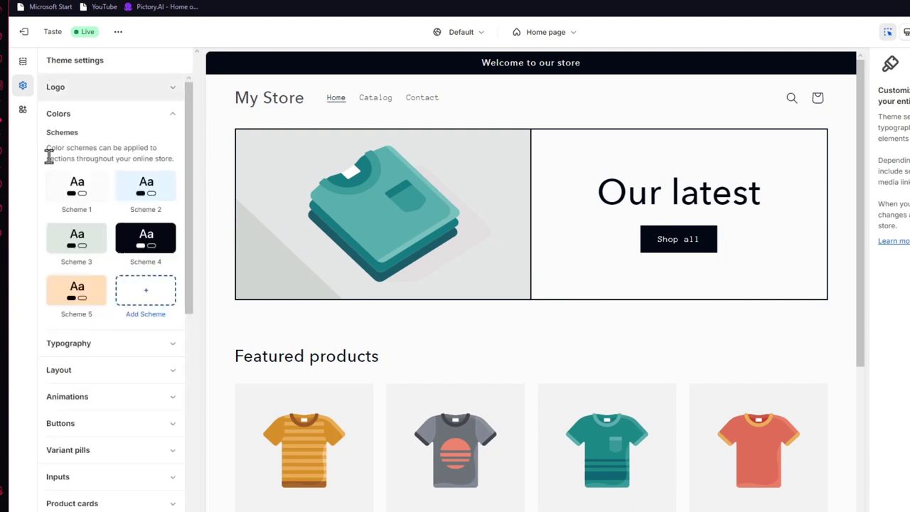
click(152, 291)
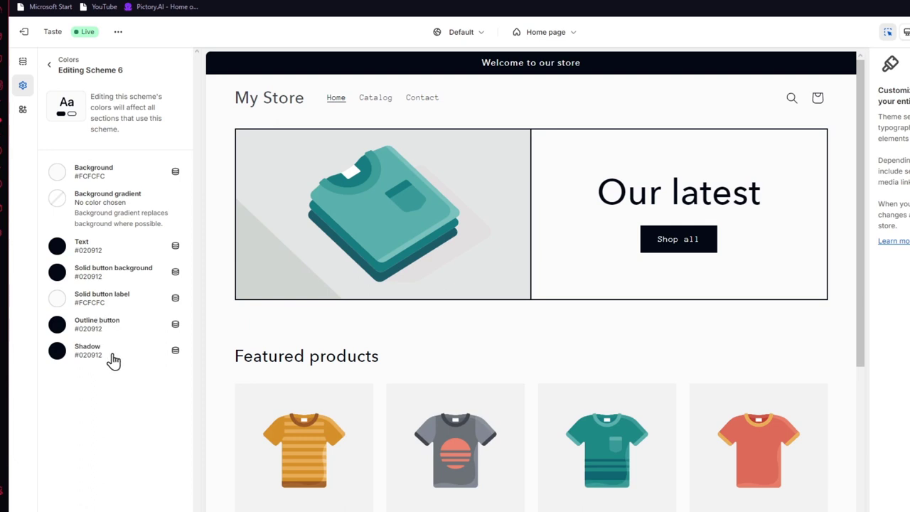
Leave the color scheme unchanged and set the theme's heading font to Abril Fatface
click(50, 71)
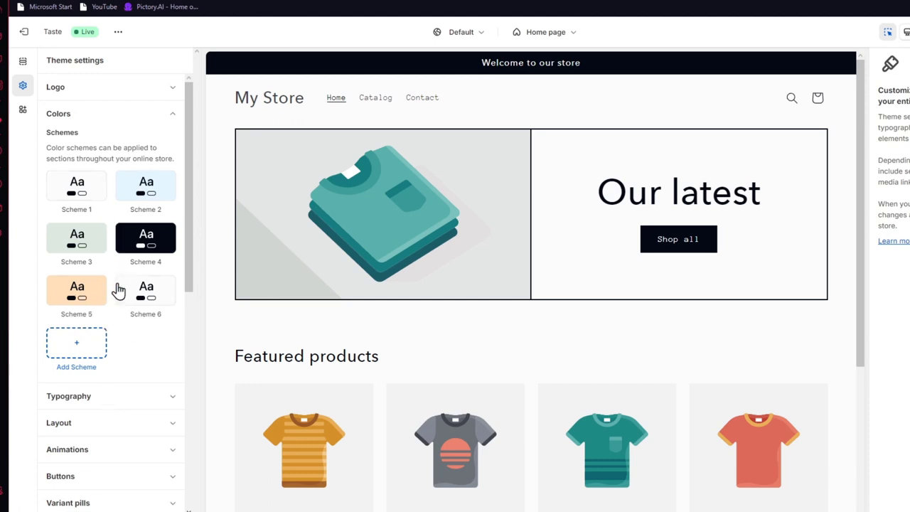
click(137, 398)
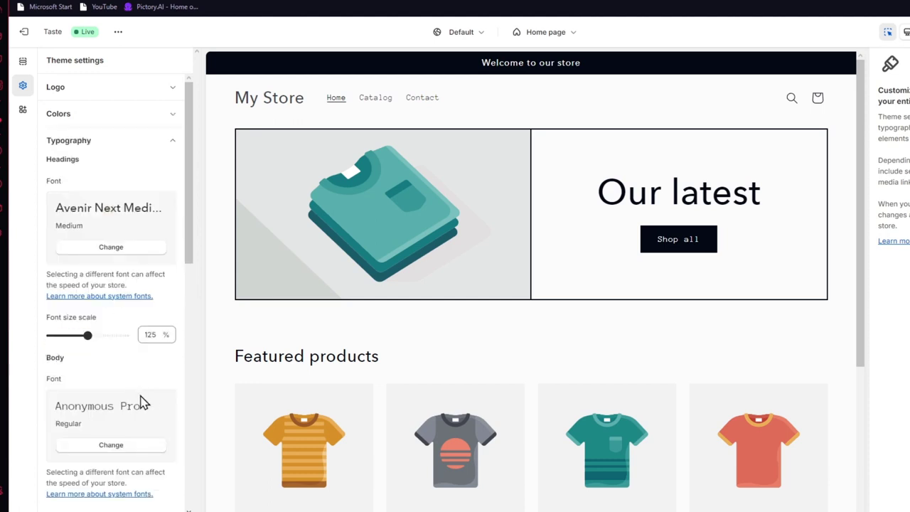
click(110, 247)
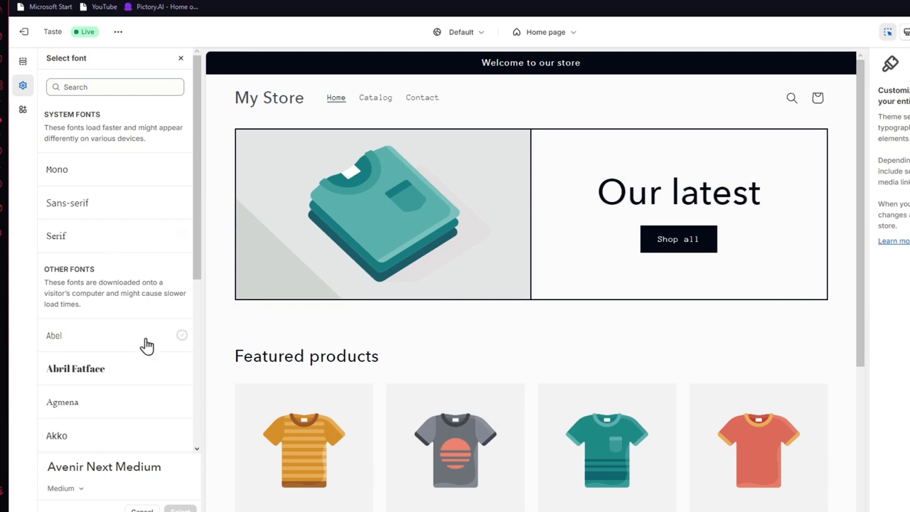
click(117, 380)
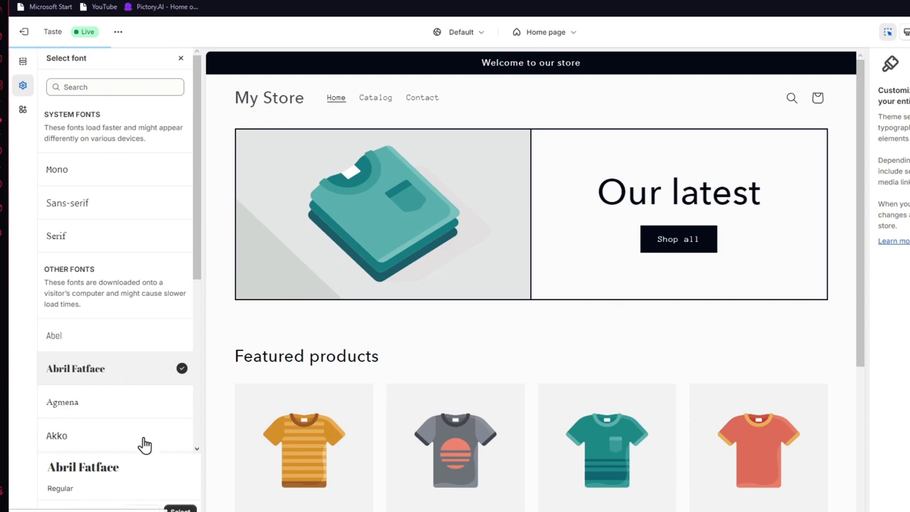
click(180, 508)
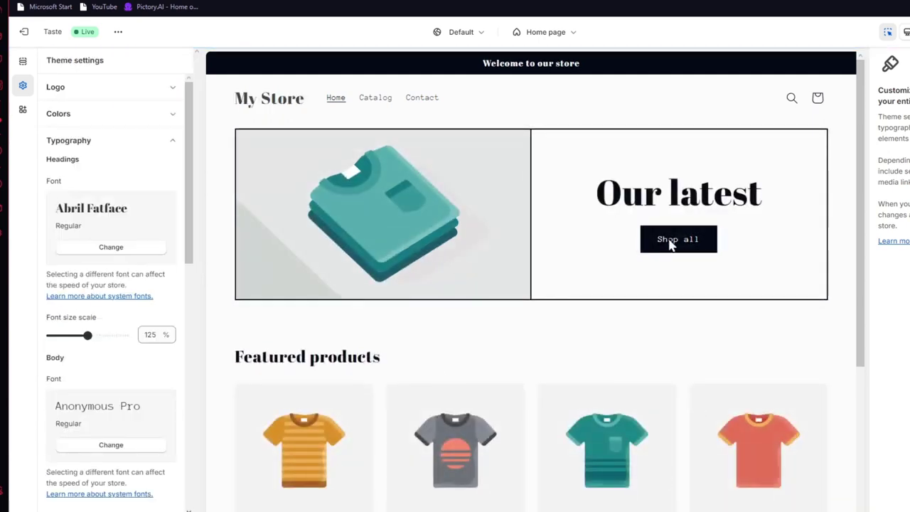
Set the theme's body font to Avenir Next, Regular
click(111, 444)
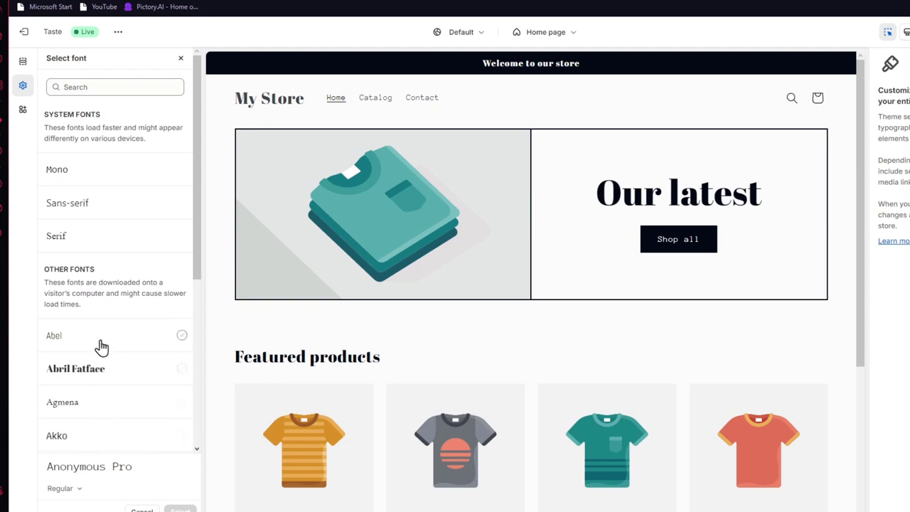
scroll(105, 242, down, 5)
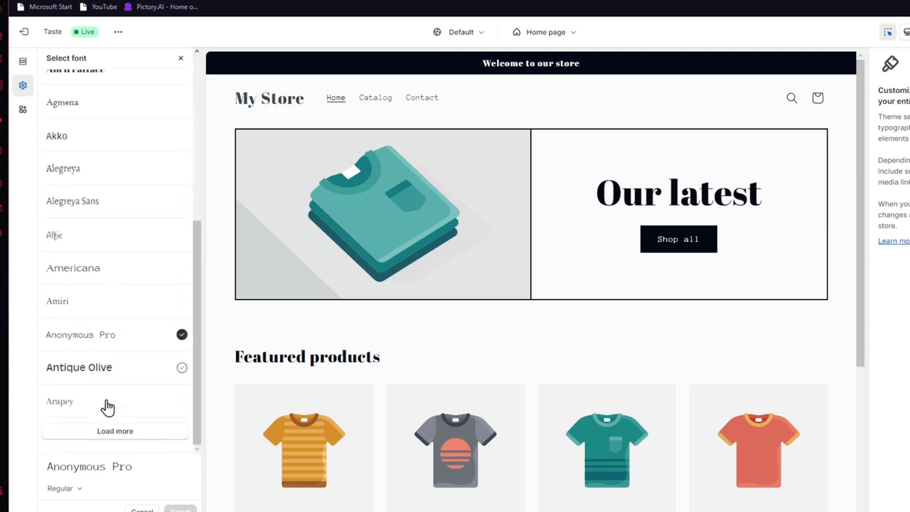
click(99, 432)
scroll(101, 310, down, 5)
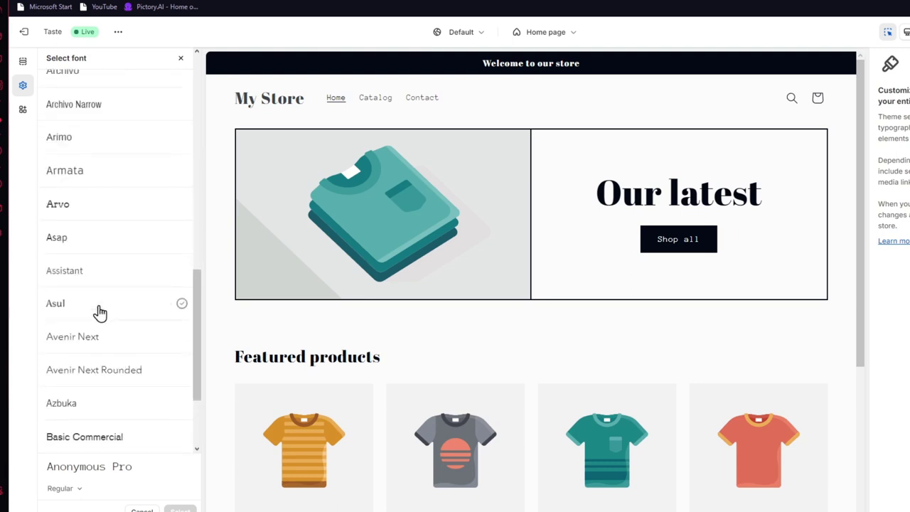
scroll(118, 304, down, 2)
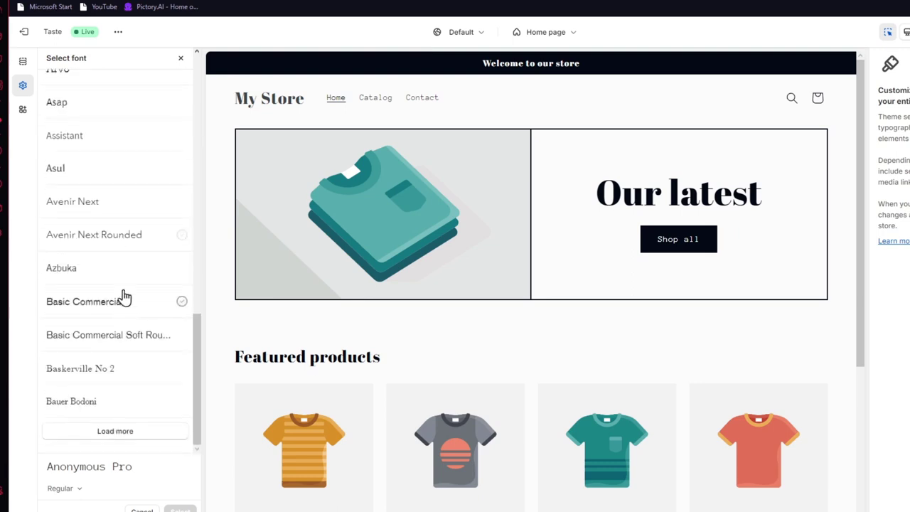
click(97, 209)
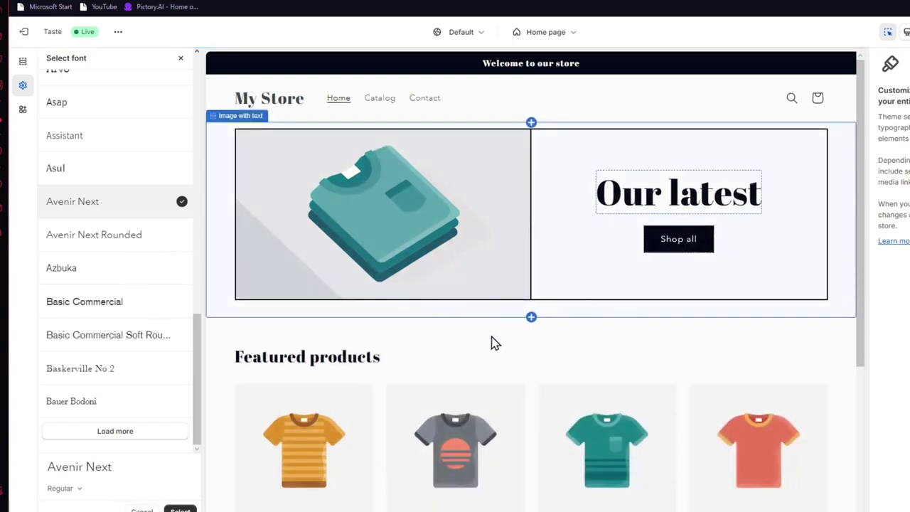
click(180, 509)
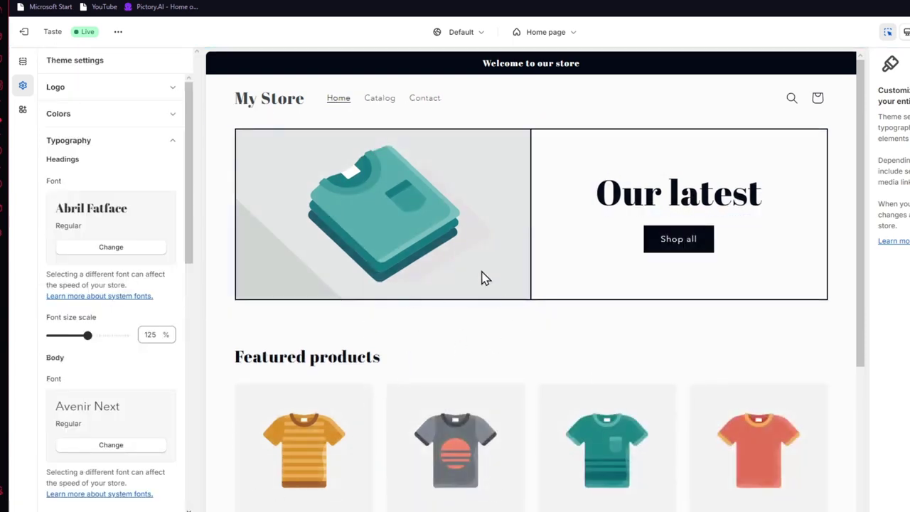
Set the font size scale to 100% for both the body text and the headings
scroll(117, 375, down, 3)
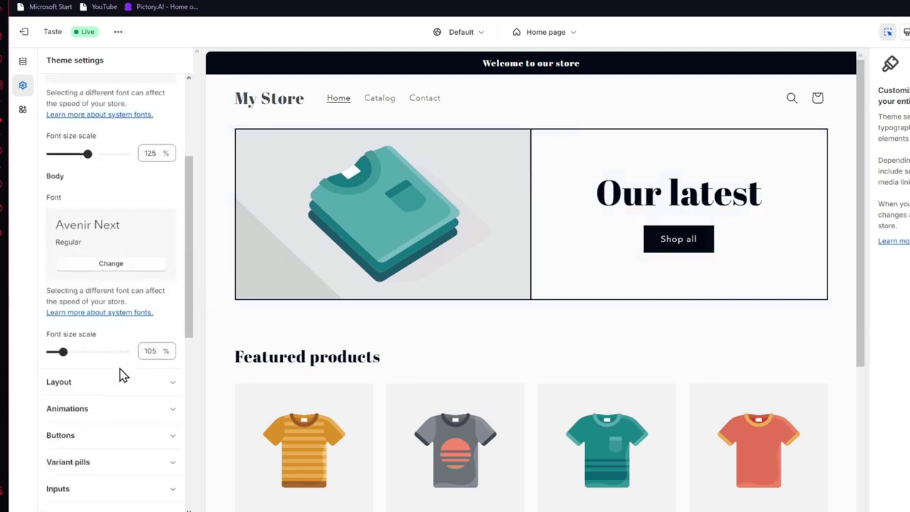
scroll(128, 364, down, 3)
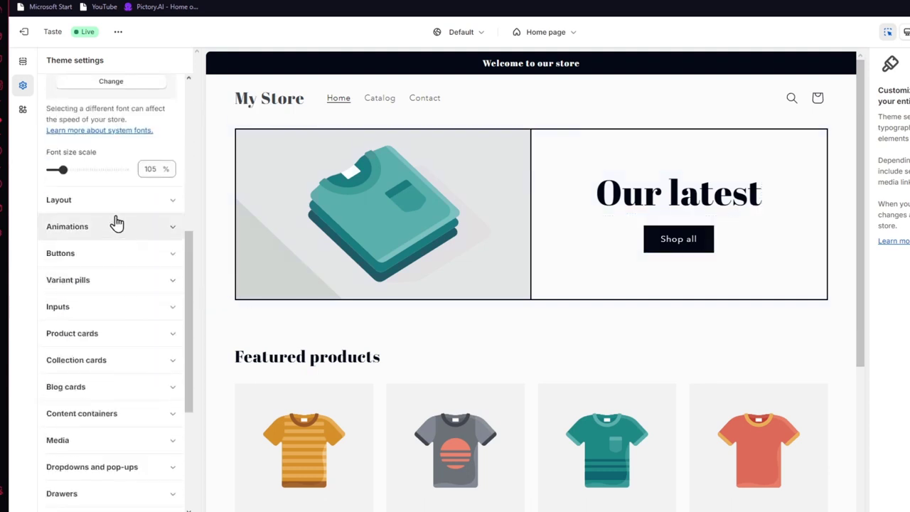
mouse_move(63, 169)
mouse_down()
mouse_move(76, 171)
mouse_move(51, 168)
mouse_up()
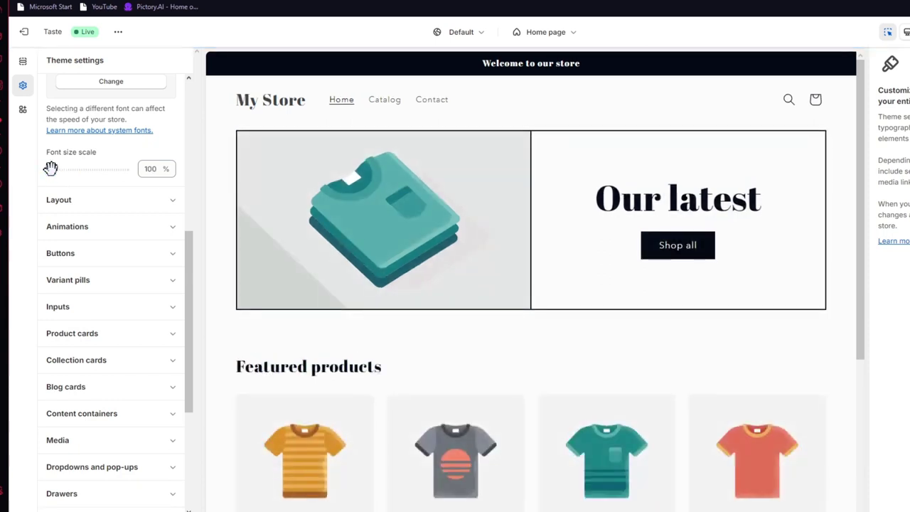
scroll(112, 286, up, 5)
drag(87, 334, 50, 334)
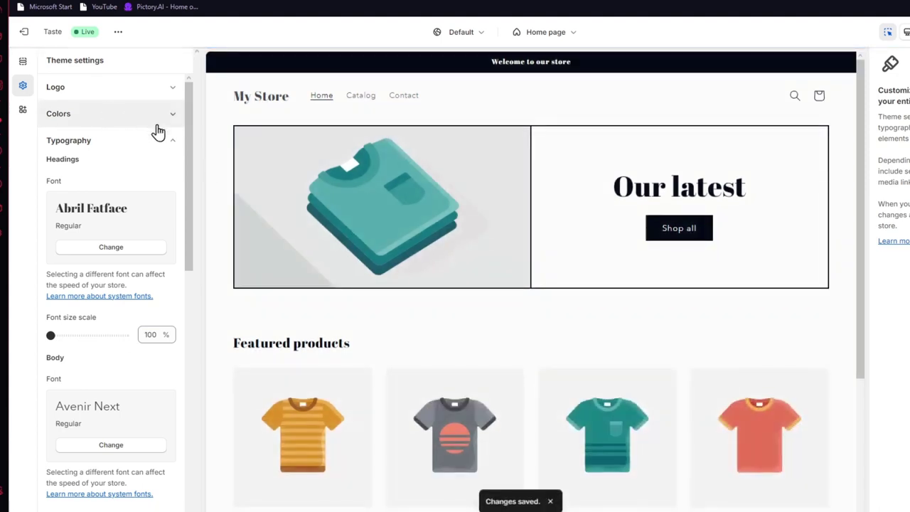
Open the theme's Logo settings, and review the Coysso logo and sale banner in Canva as branding examples
click(158, 139)
click(156, 89)
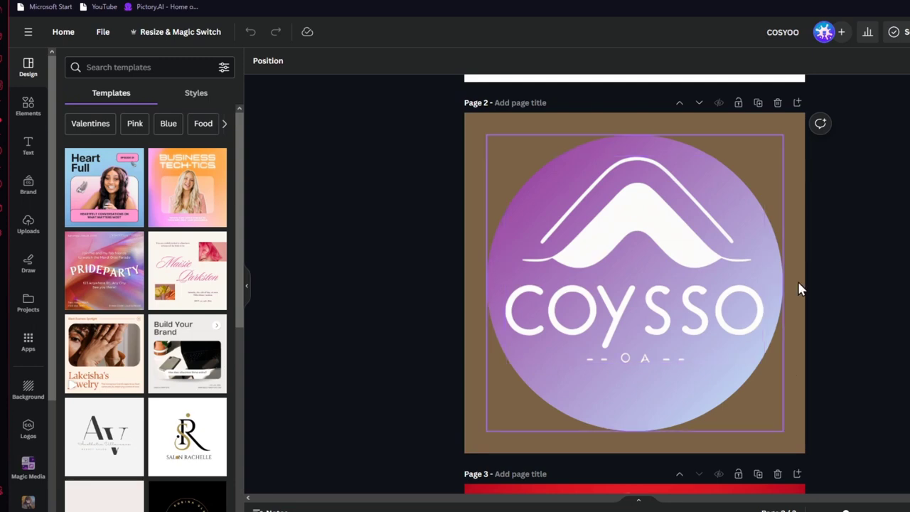
scroll(874, 239, down, 5)
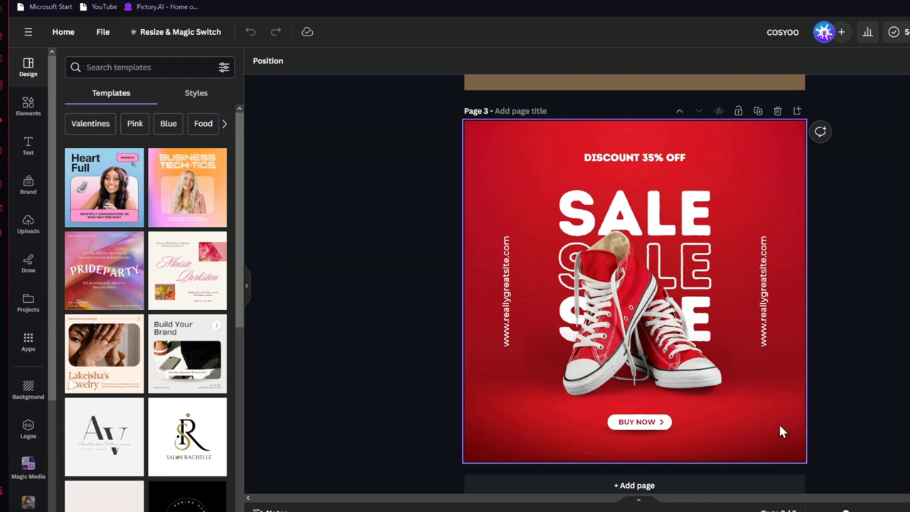
scroll(810, 409, down, 1)
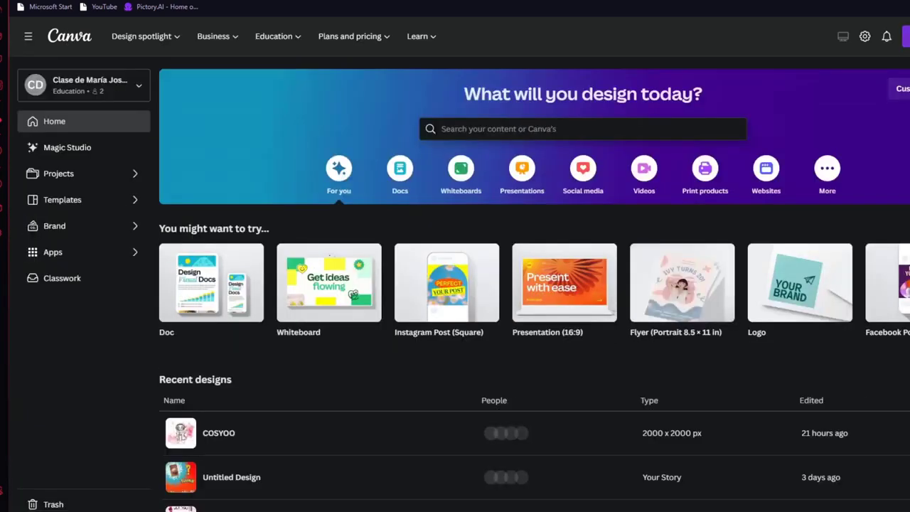
Create a blank 1000 × 1000 px design in Canva and open the Logo Maker app by searching for logo
click(906, 36)
click(867, 100)
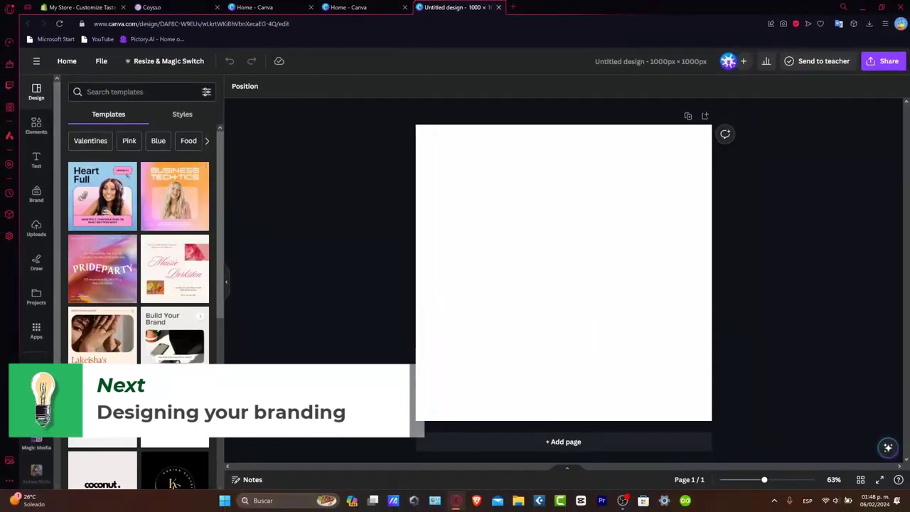
click(37, 334)
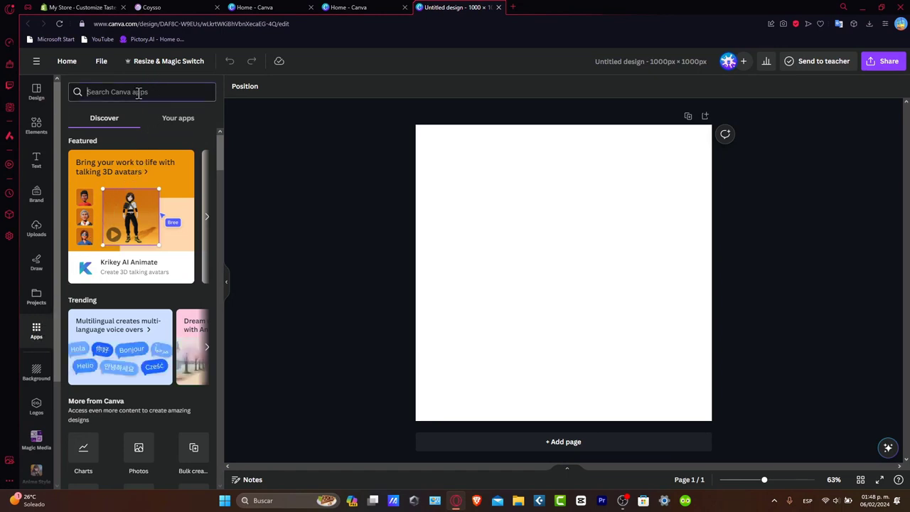
text(logo)
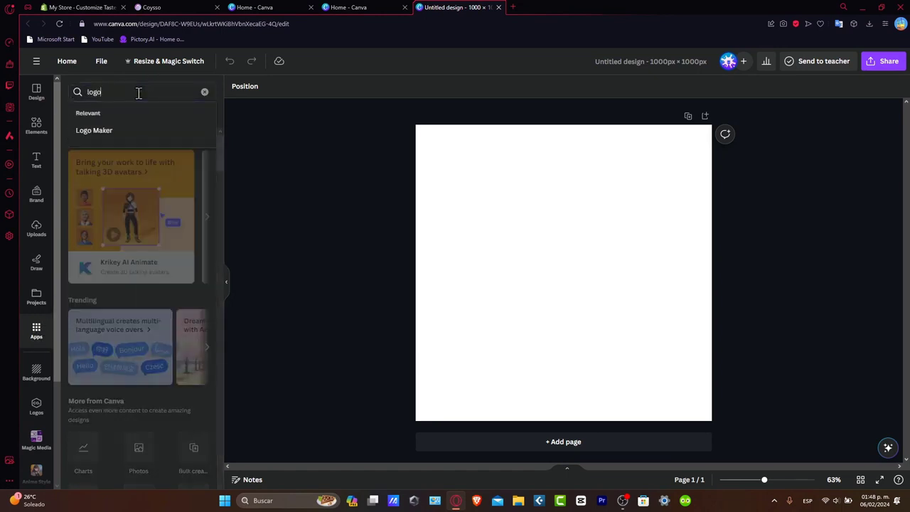
key(Return)
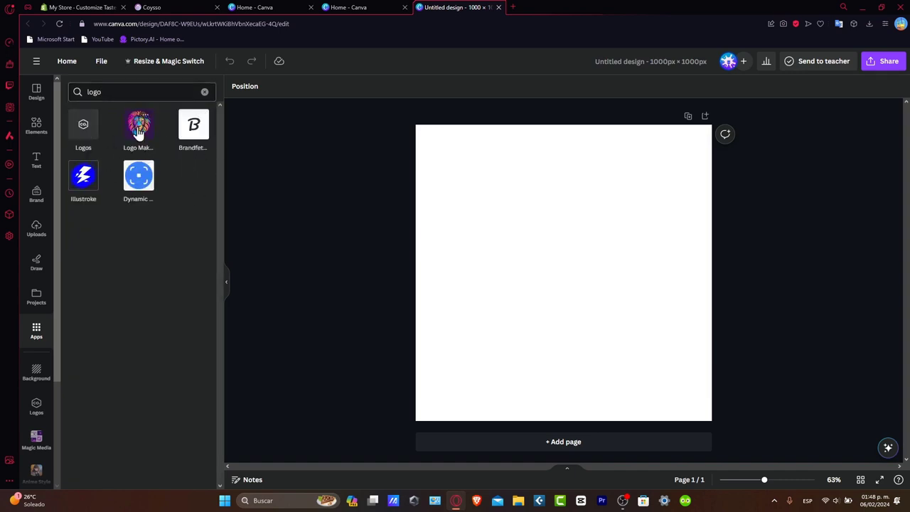
click(138, 126)
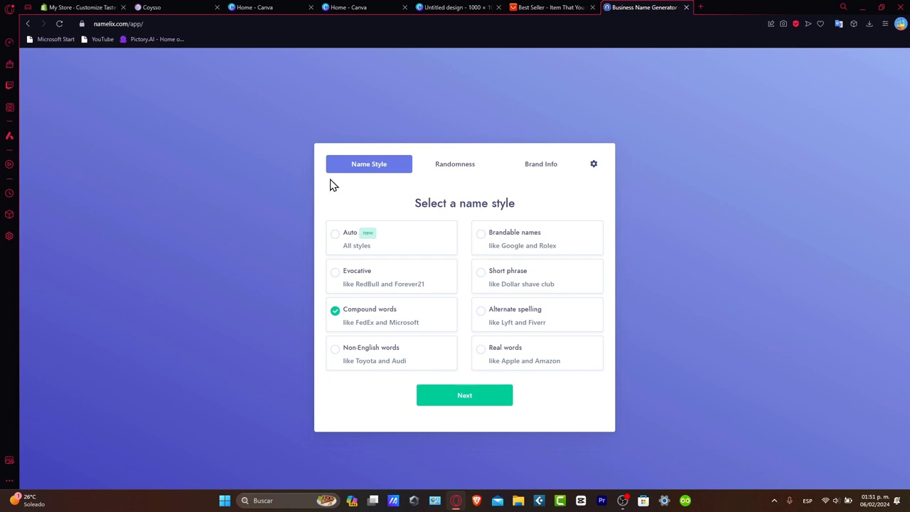
In the Namelix business name generator, choose the Real words name style and accept Medium randomness
drag(483, 204, 577, 212)
click(577, 211)
click(406, 282)
click(499, 361)
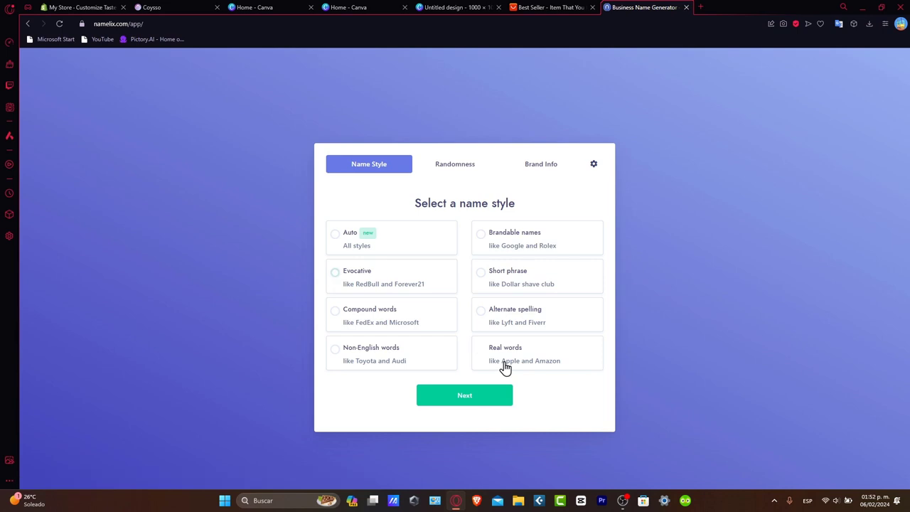
click(478, 403)
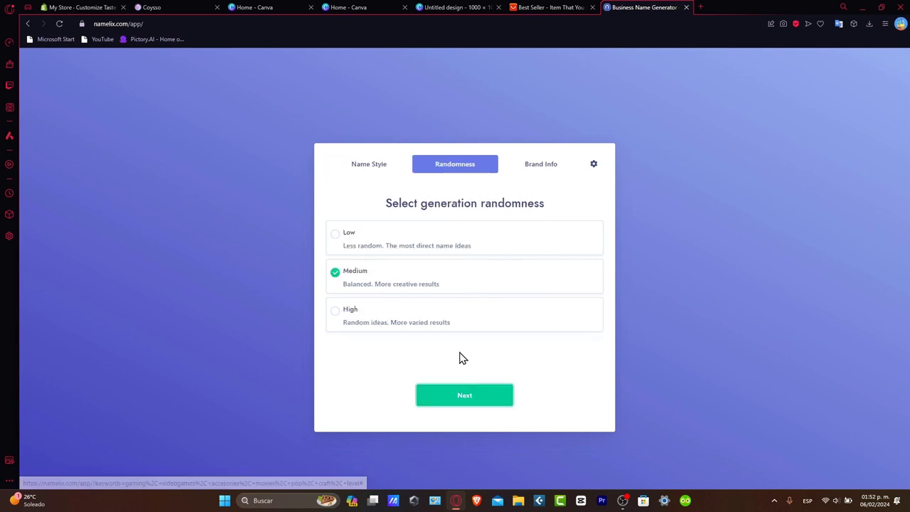
click(474, 397)
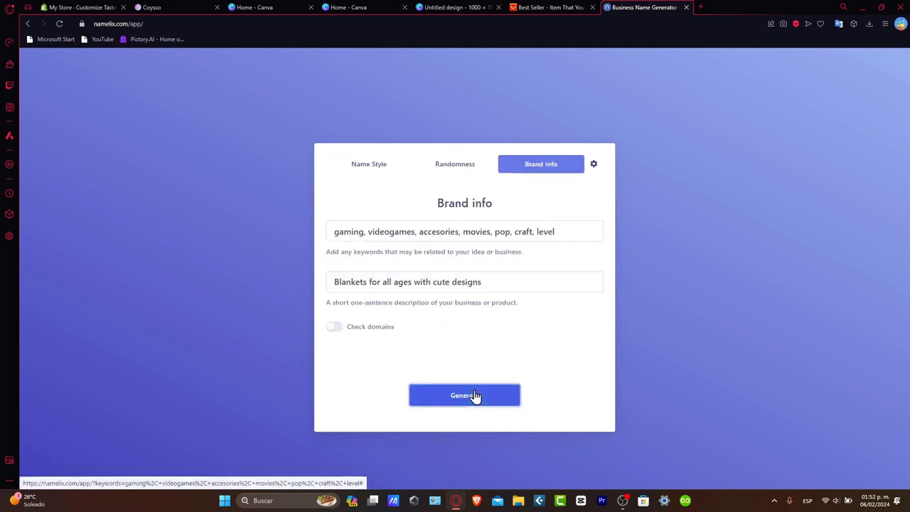
Replace the existing brand keywords in the Brand info, and generate business names to browse
triple_click(477, 237)
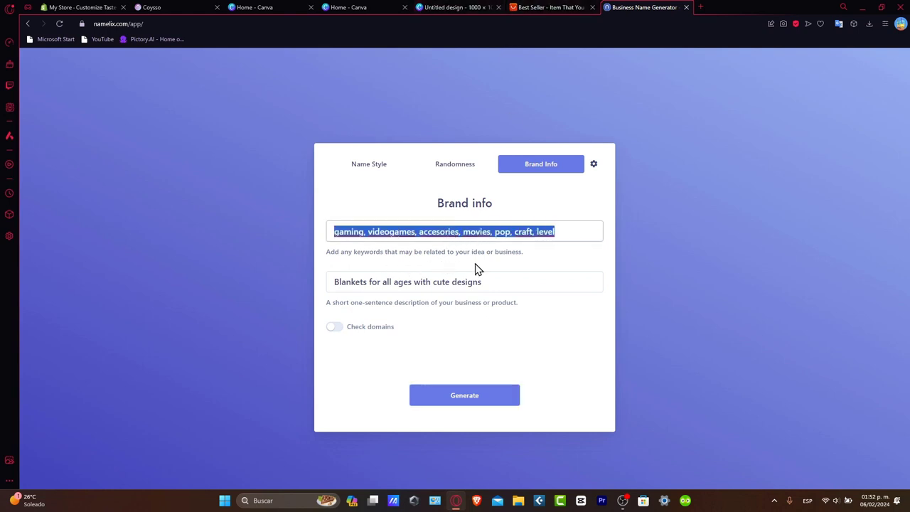
key(BackSpace)
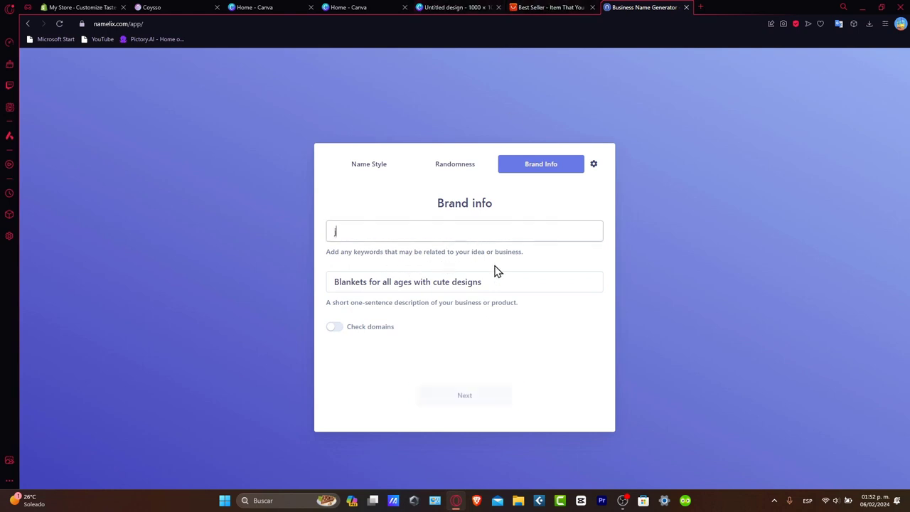
text(j)
key(BackSpace)
click(465, 396)
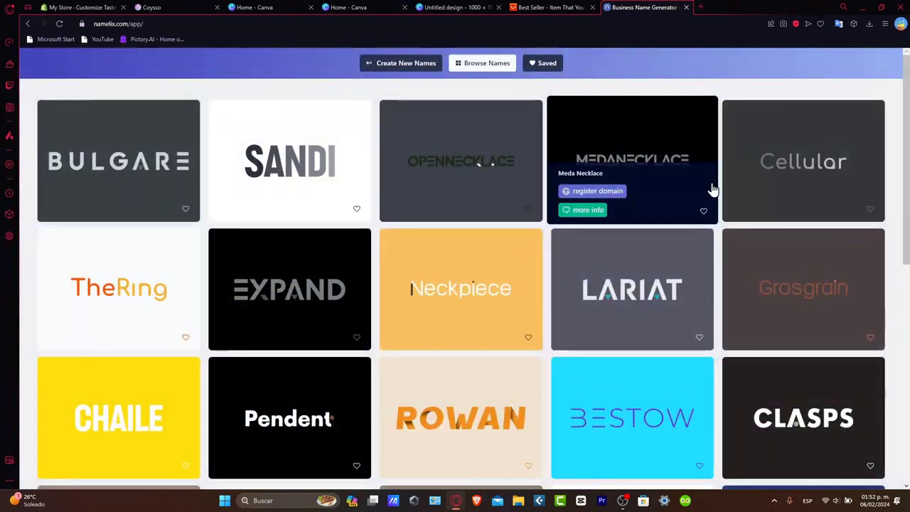
scroll(579, 246, down, 2)
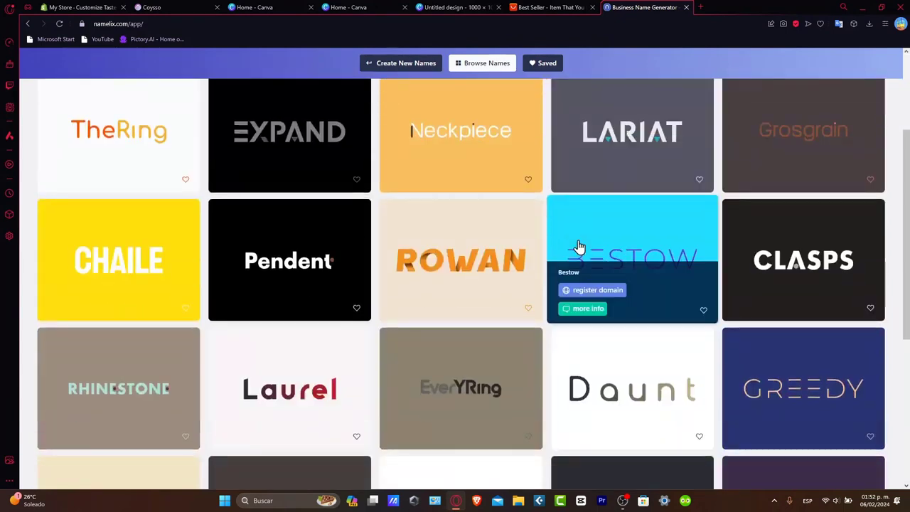
scroll(579, 246, down, 2)
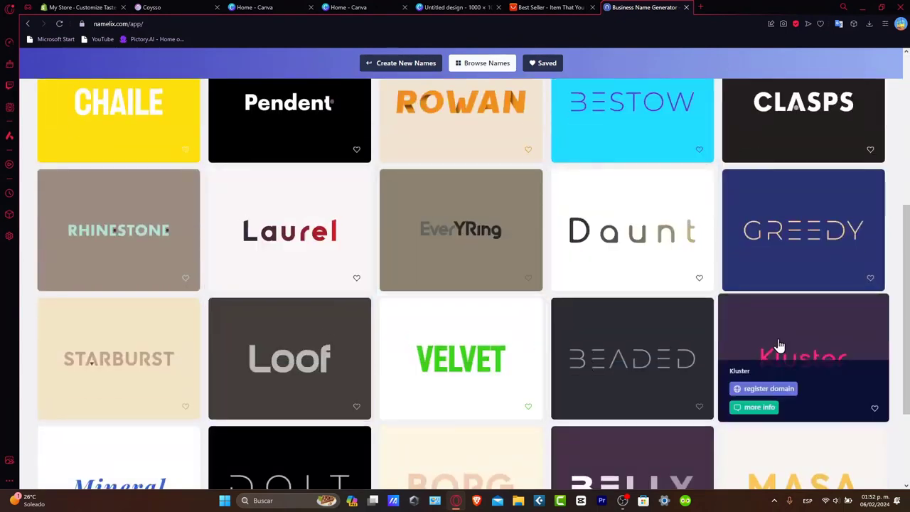
scroll(779, 345, down, 2)
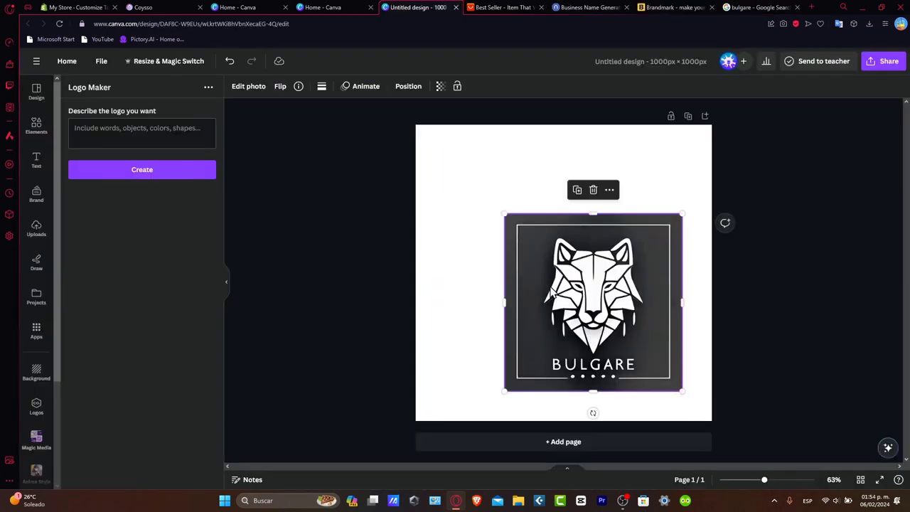
Back in Canva, move the Bulgare logo toward the middle of the page and open its photo editing options
click(741, 326)
drag(619, 321, 588, 284)
click(248, 86)
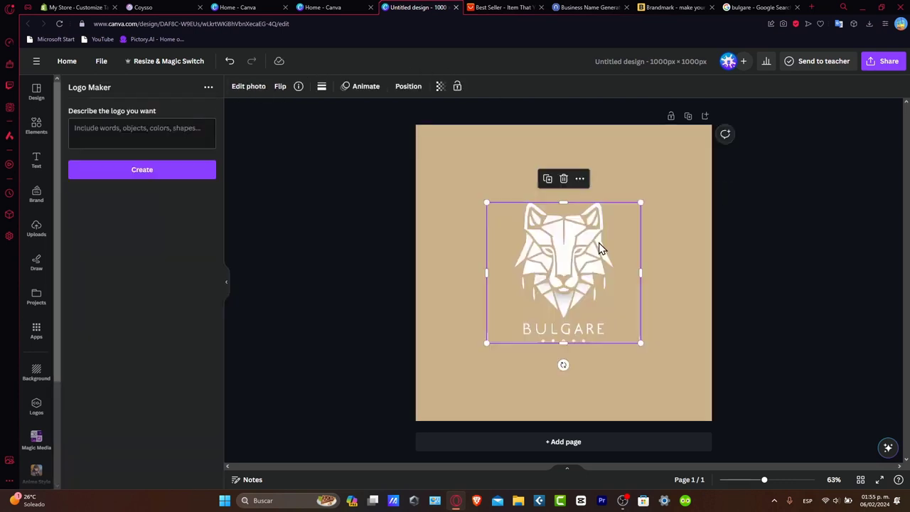
Enlarge the white Bulgare logo so that it fills the tan page, centered
drag(599, 246, 528, 319)
drag(568, 277, 711, 146)
drag(688, 182, 689, 174)
click(763, 182)
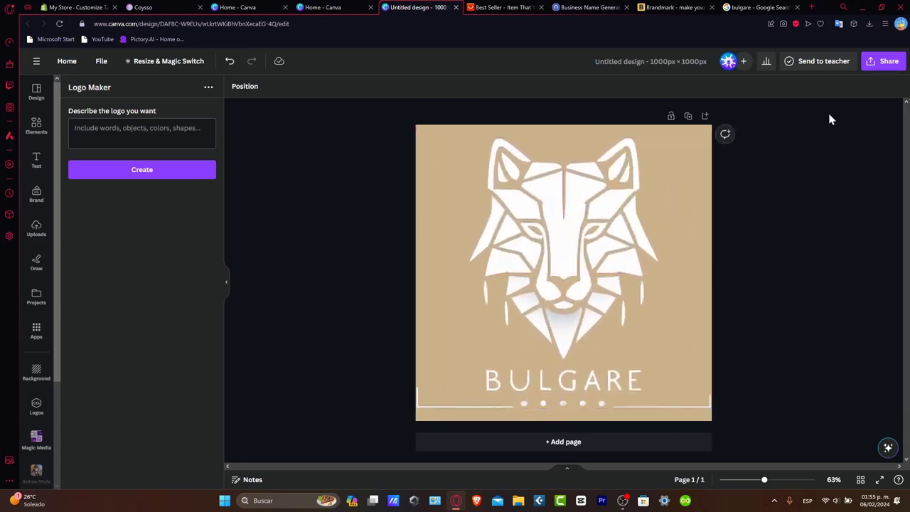
Download the Bulgare logo design as a PNG with a transparent background
click(877, 69)
click(788, 297)
click(778, 239)
click(750, 187)
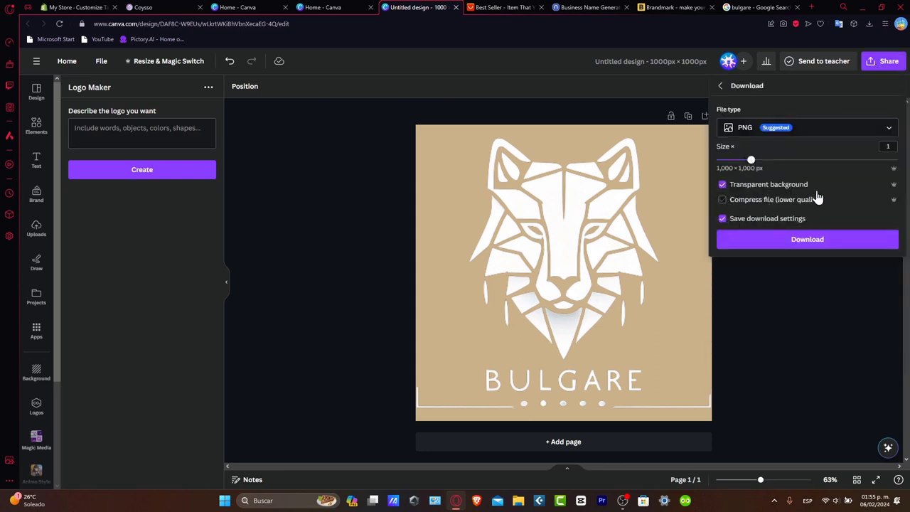
click(787, 239)
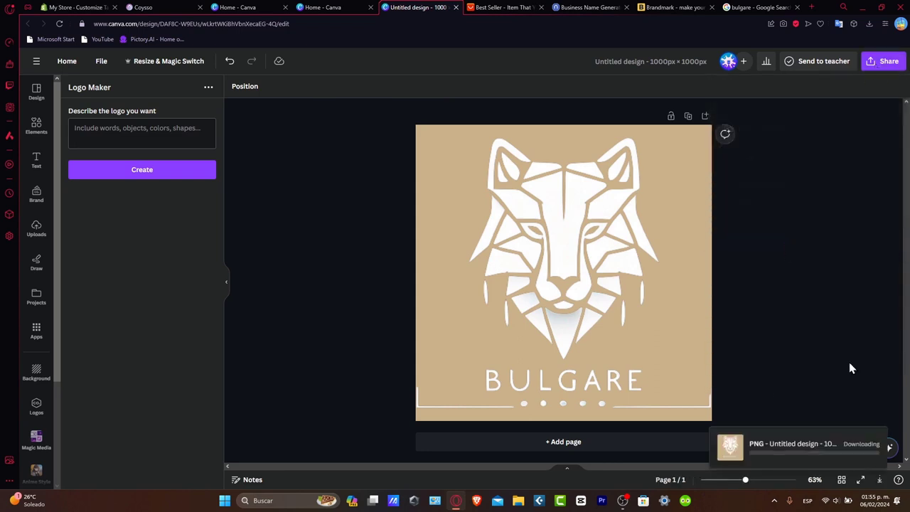
Switch to the Shopify theme editor, upload the downloaded Untitled_design_8 PNG, and set it as the store logo
click(145, 7)
click(89, 7)
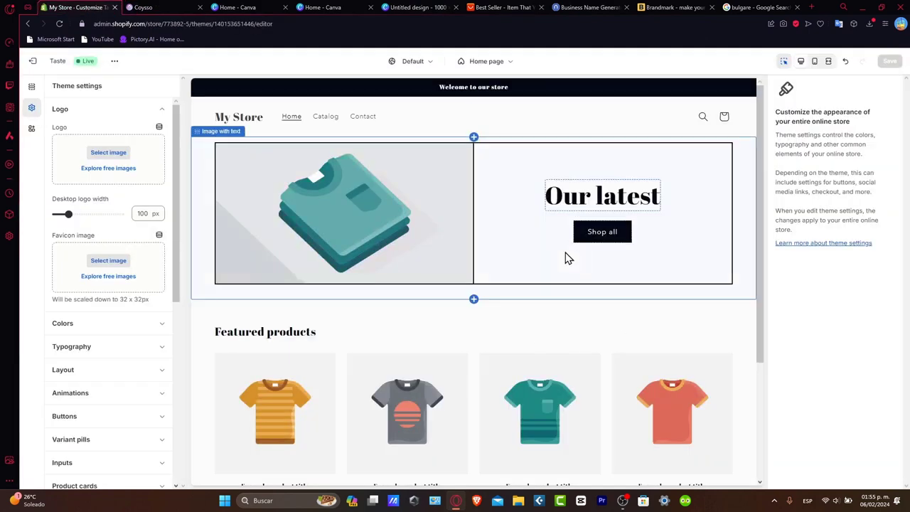
click(106, 152)
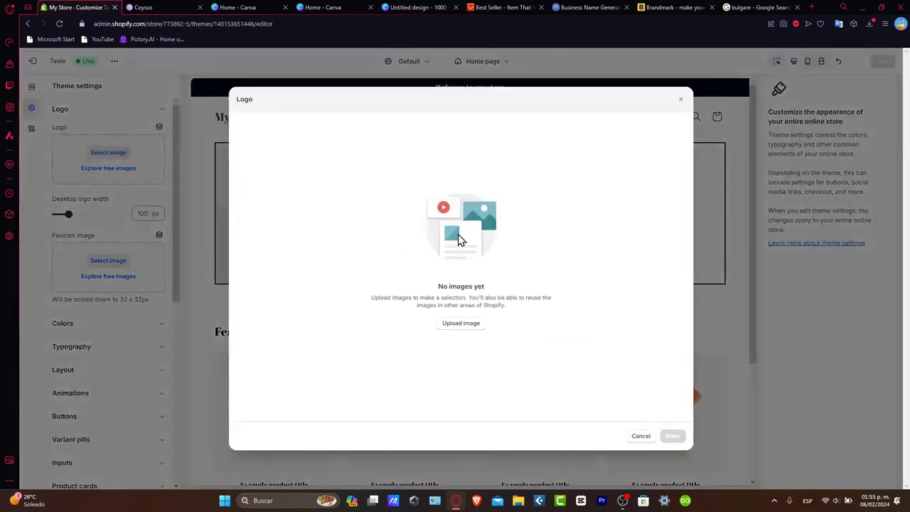
click(463, 323)
click(462, 377)
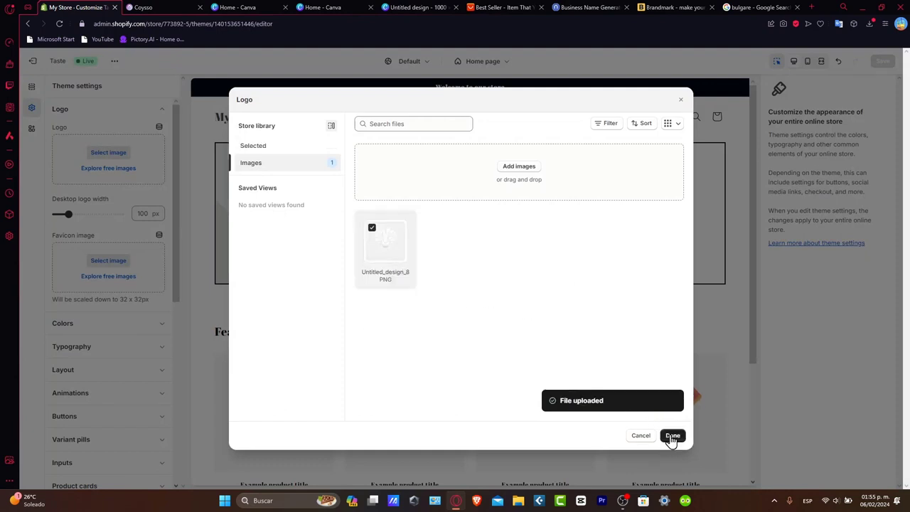
click(672, 435)
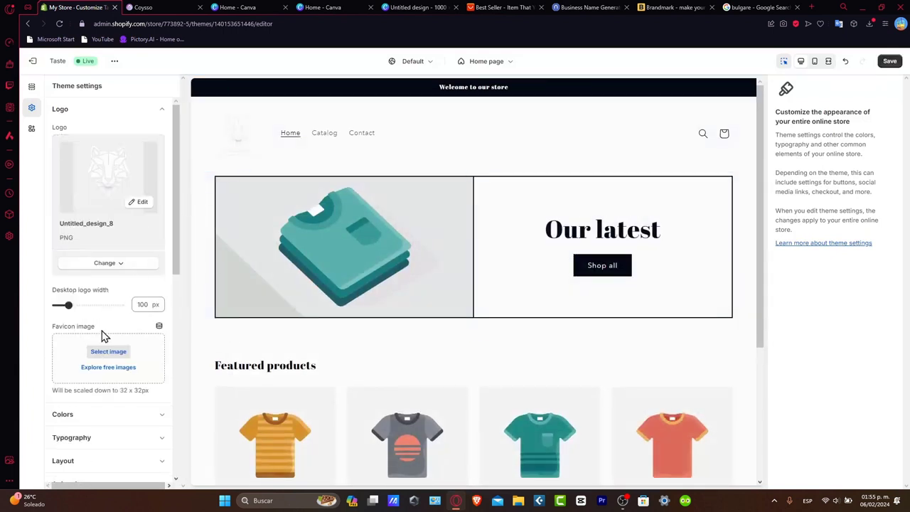
Set Untitled_design_8 as the favicon image and save the Taste theme settings
click(107, 353)
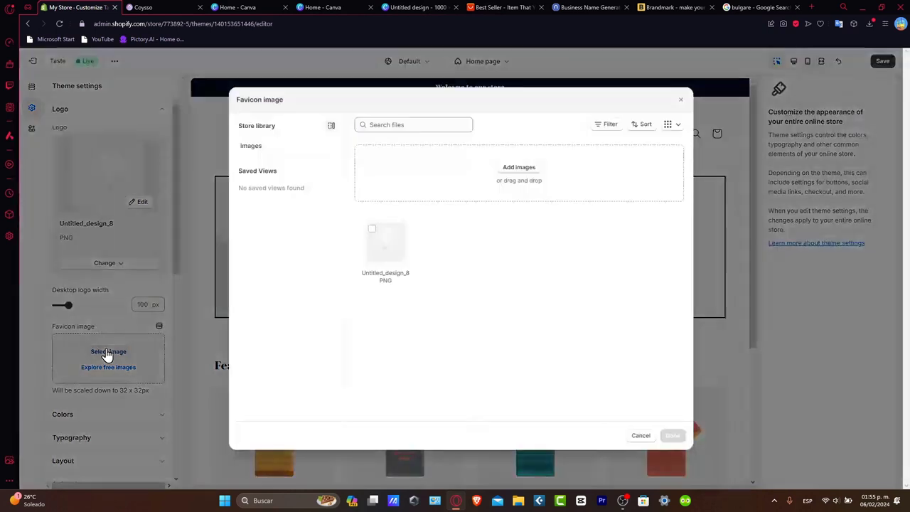
click(379, 249)
click(673, 436)
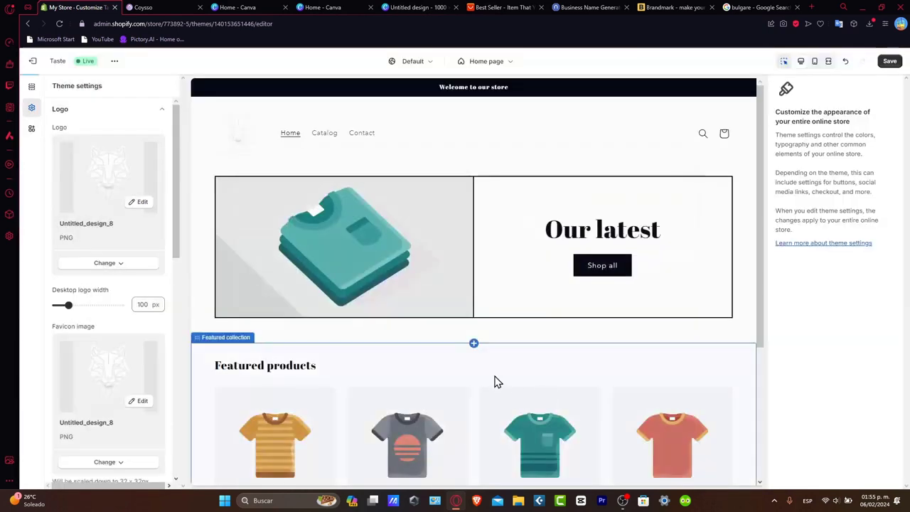
scroll(142, 392, down, 3)
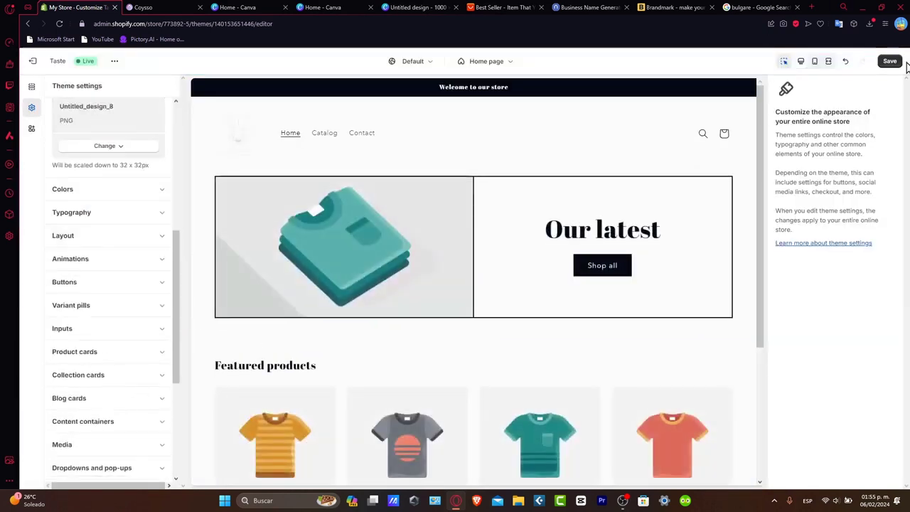
click(888, 62)
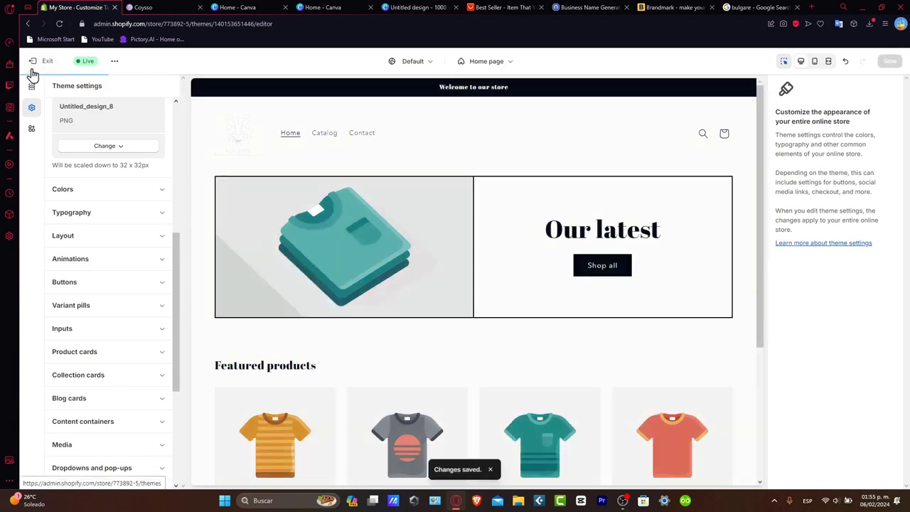
Exit the theme editor and review the logo and color options in the store's Brand settings
click(32, 62)
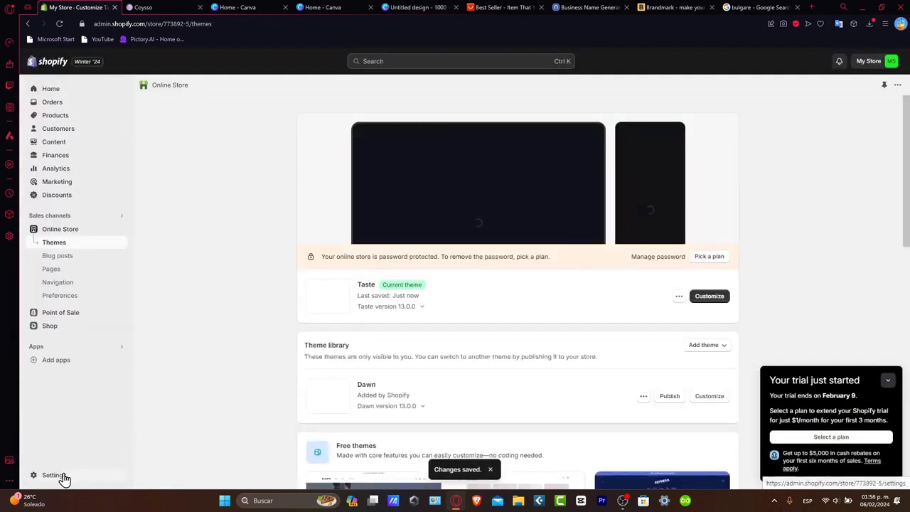
click(61, 476)
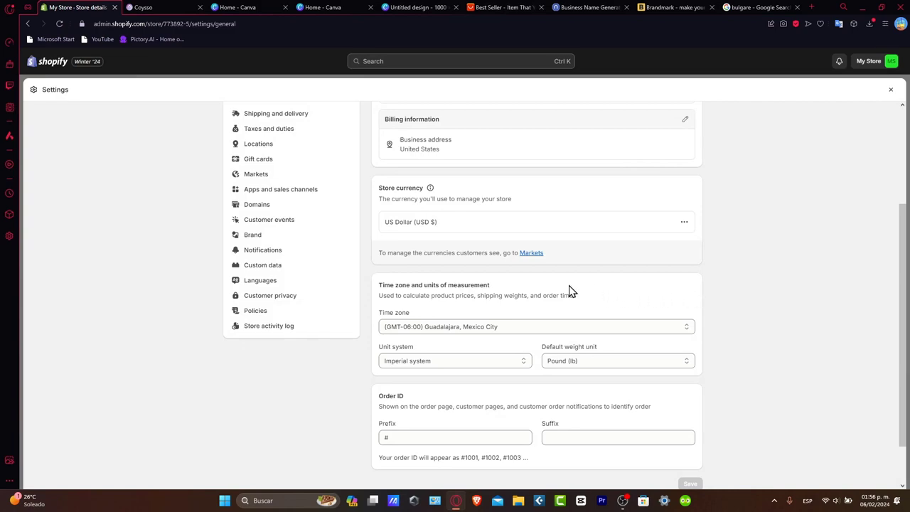
click(279, 239)
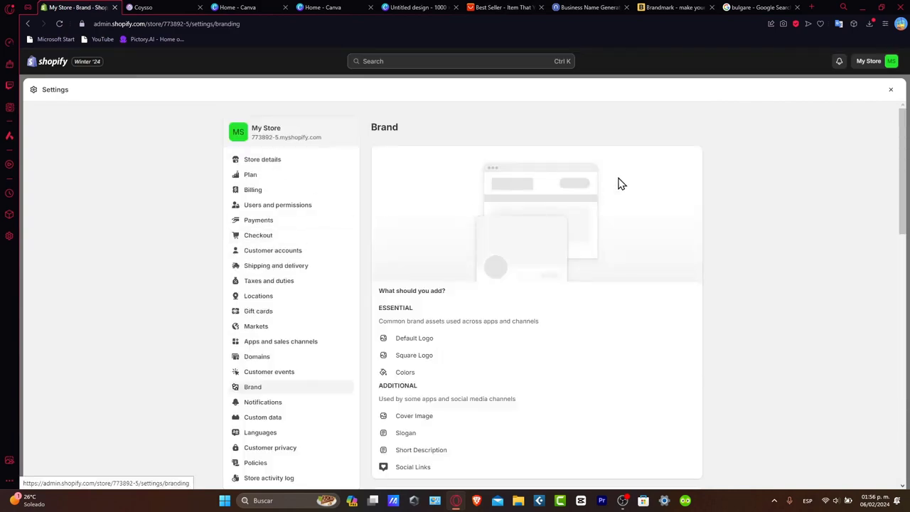
scroll(600, 187, down, 10)
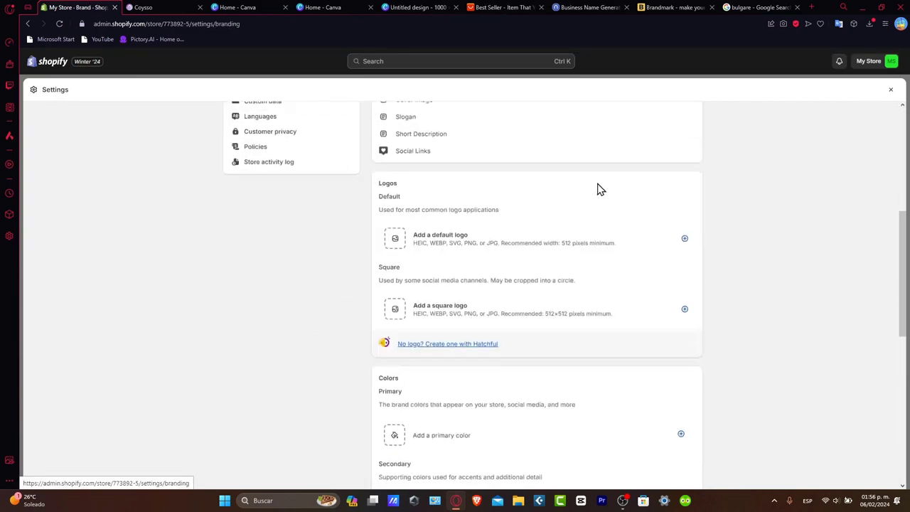
scroll(601, 188, up, 5)
click(891, 90)
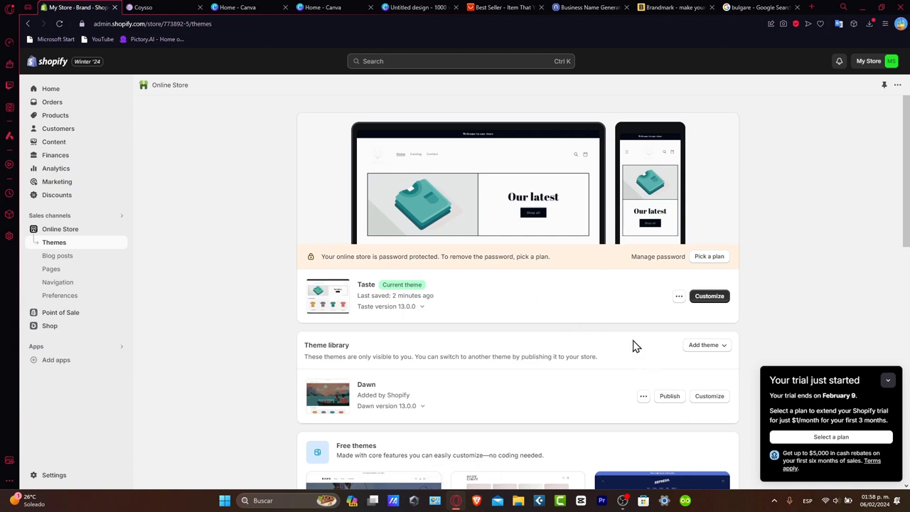
Open the Dawn theme for customization, look over its home page layout, and exit the editor
click(704, 402)
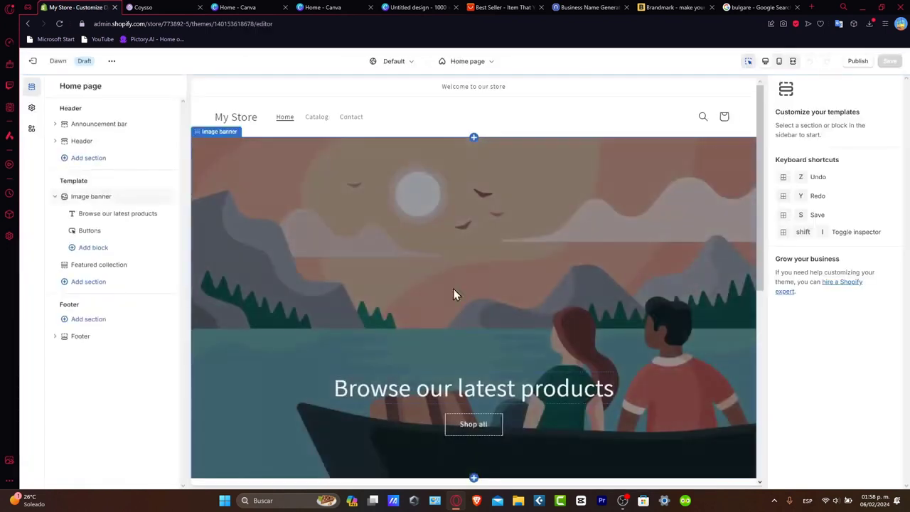
scroll(488, 299, down, 3)
scroll(483, 298, up, 3)
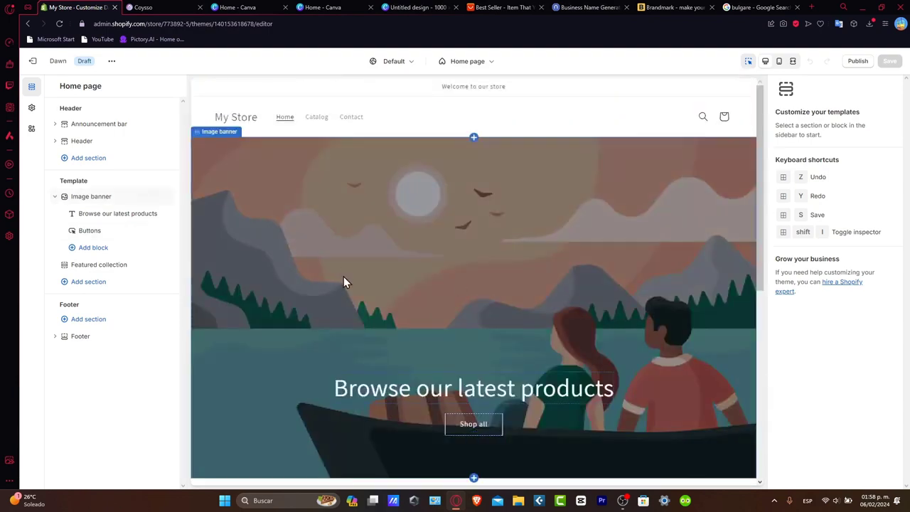
click(32, 61)
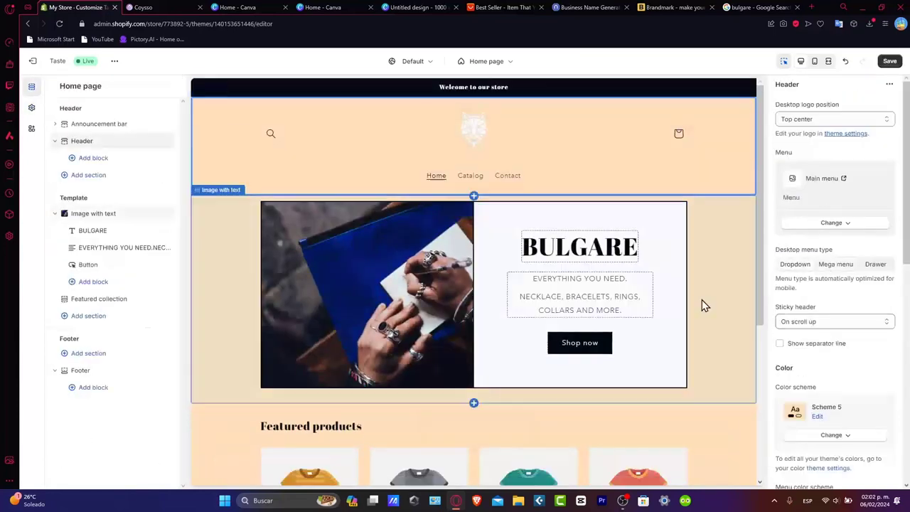
Select the home page's Image with text section in the Taste theme and save the customized theme
click(702, 306)
scroll(701, 306, down, 2)
key(ctrl+s)
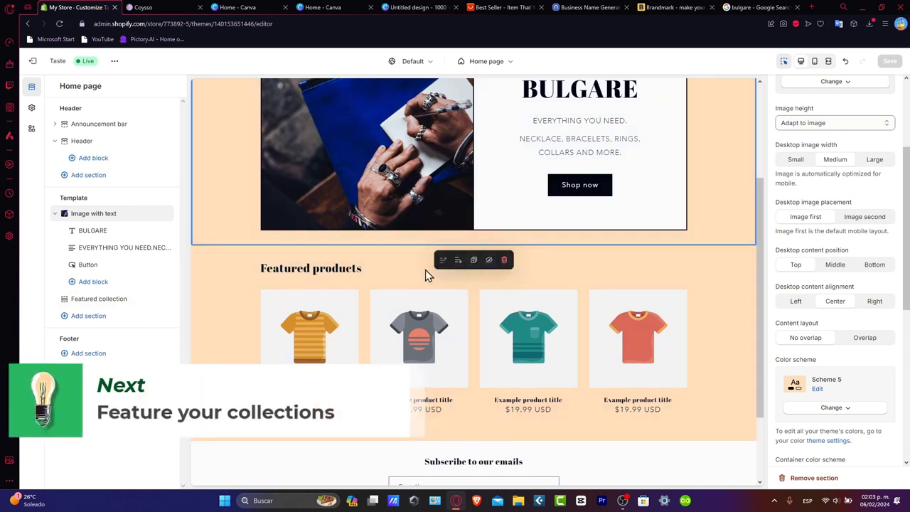
Examine the collection and product display settings of the Featured collection section, and leave the theme editor
click(477, 290)
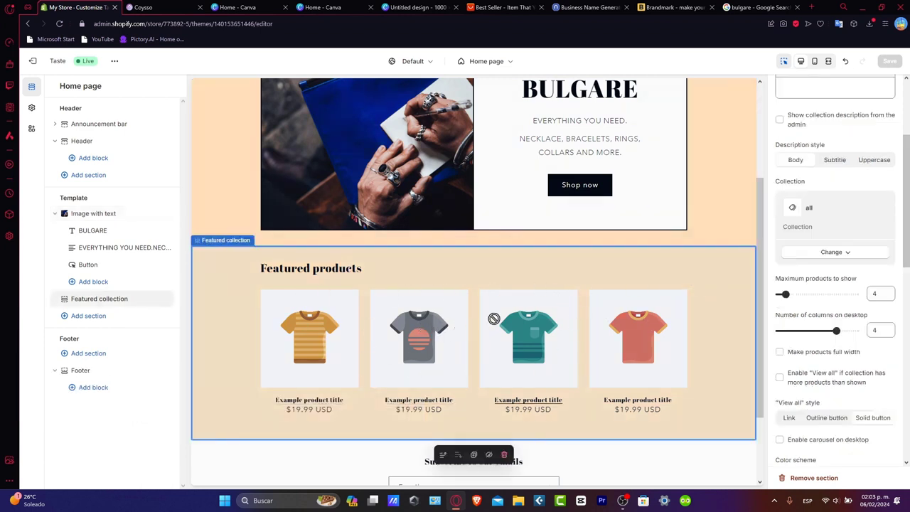
scroll(841, 251, up, 2)
scroll(842, 256, down, 2)
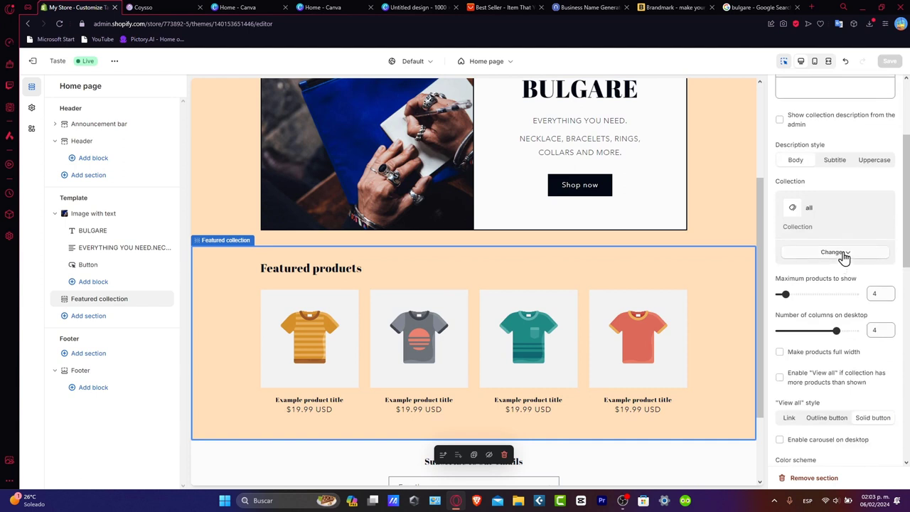
click(842, 254)
click(823, 253)
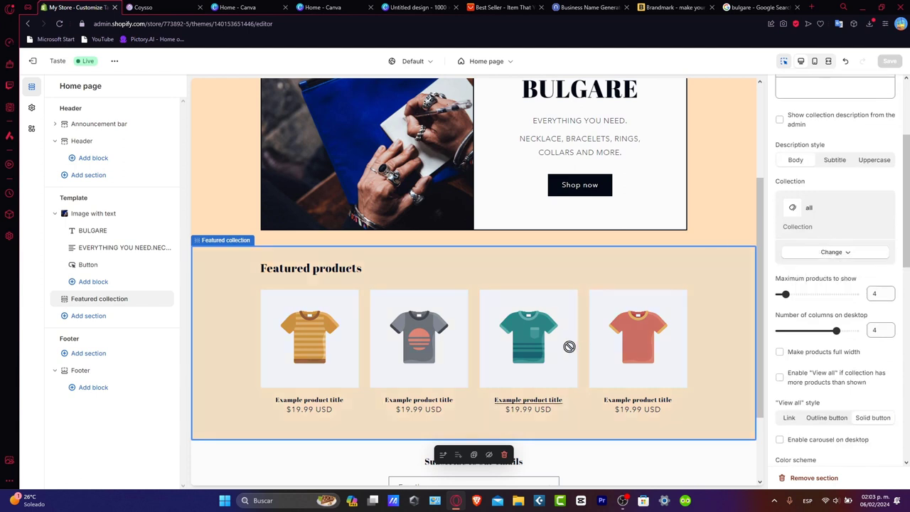
scroll(640, 363, down, 1)
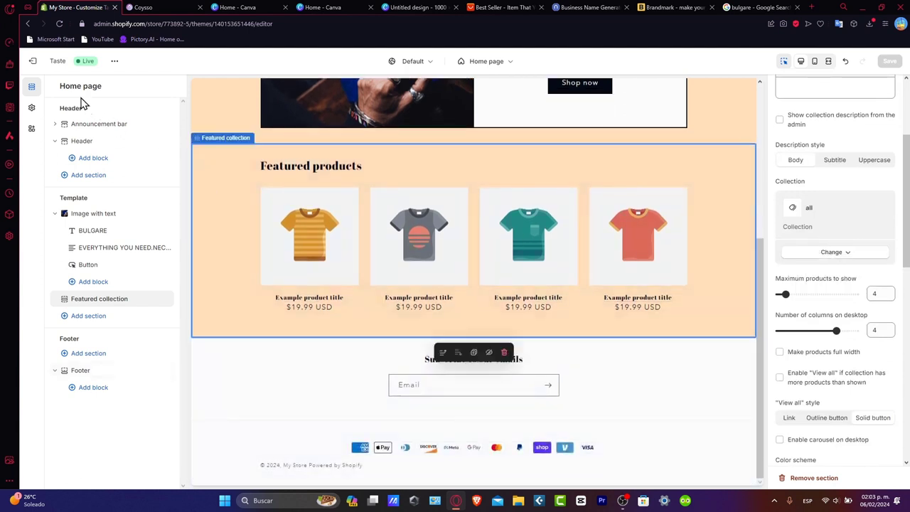
click(32, 60)
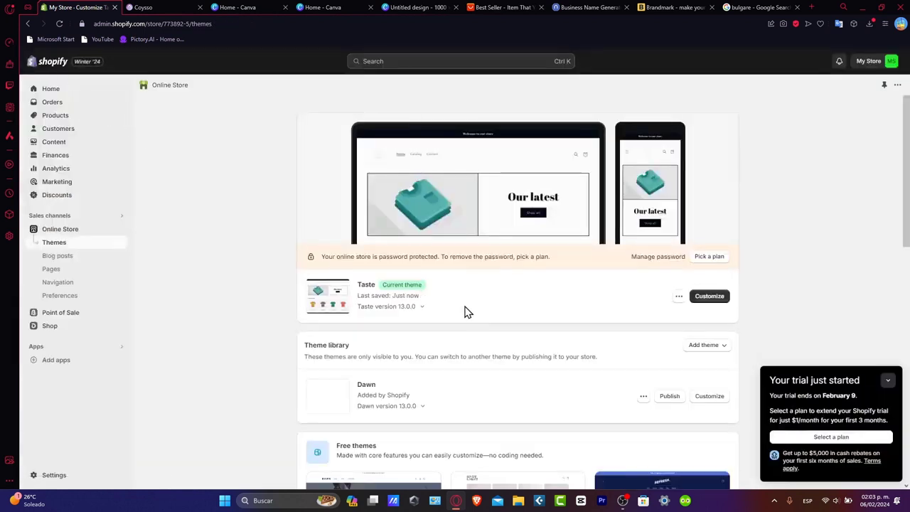
Create a new product collection titled Necklace
click(72, 117)
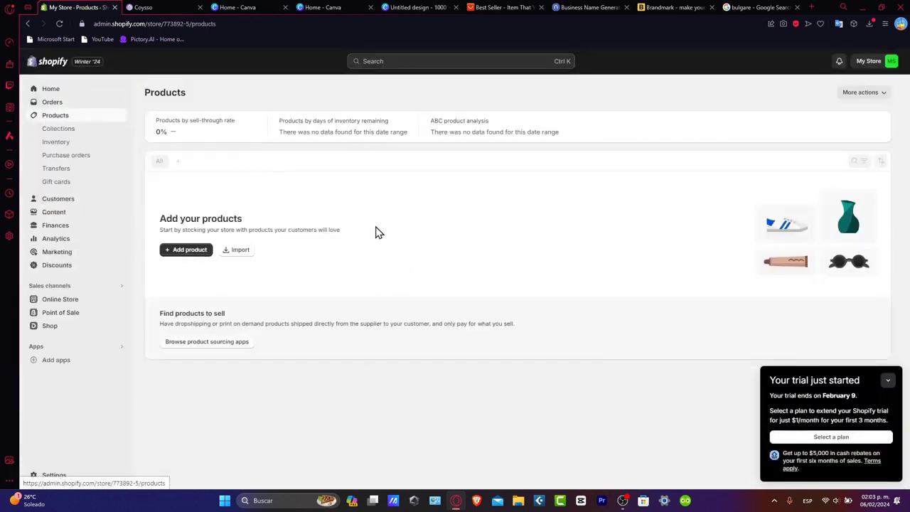
click(888, 381)
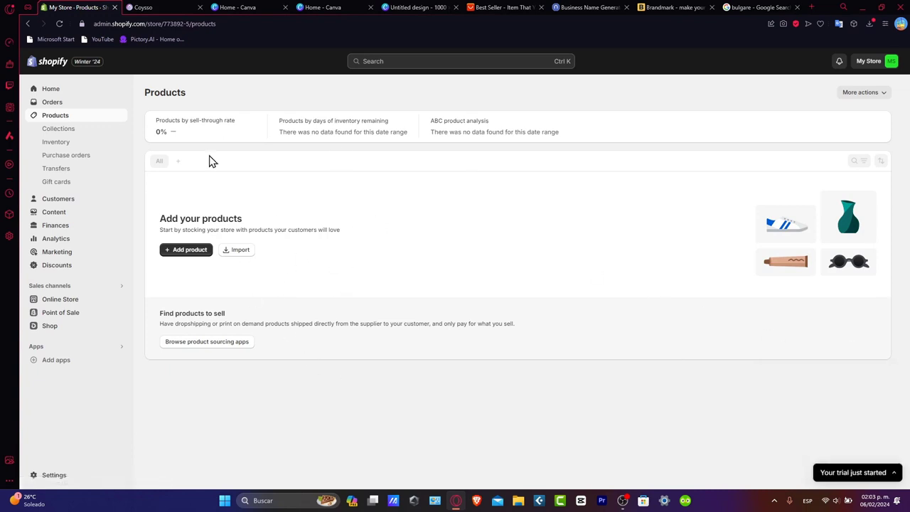
click(77, 132)
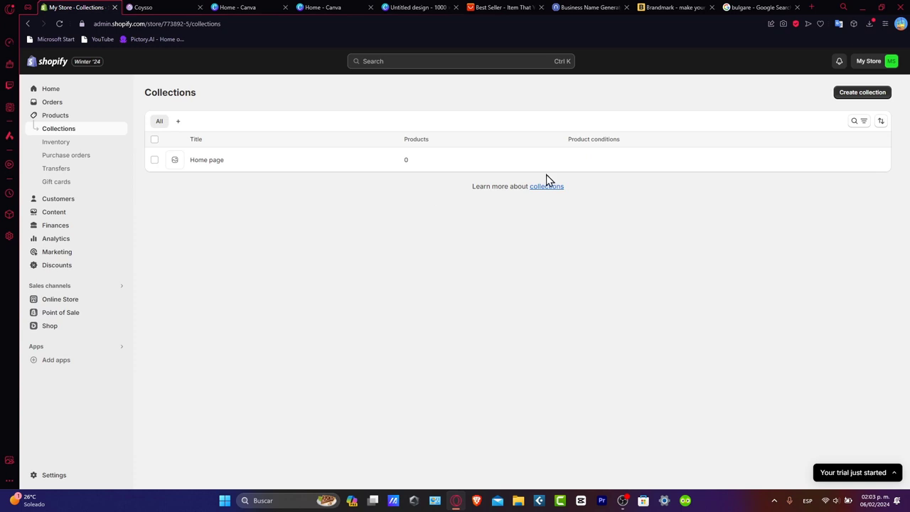
click(873, 95)
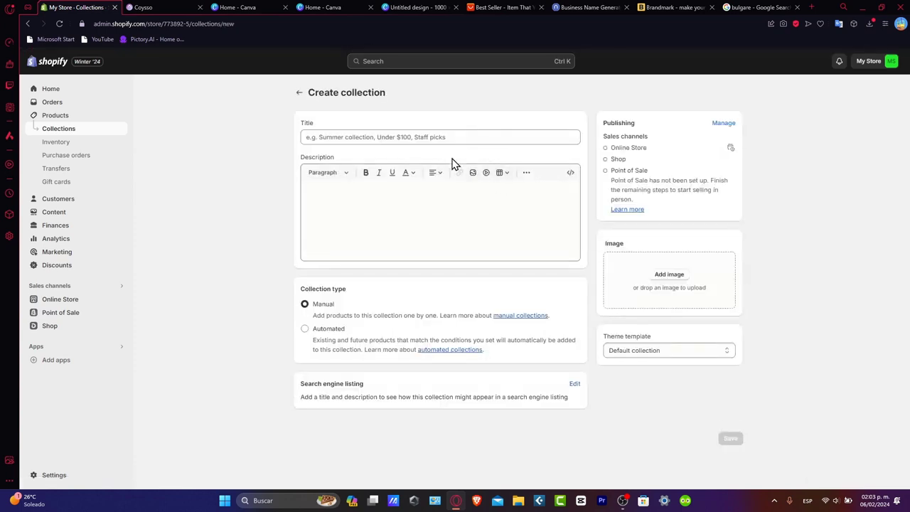
click(446, 137)
text(Nec)
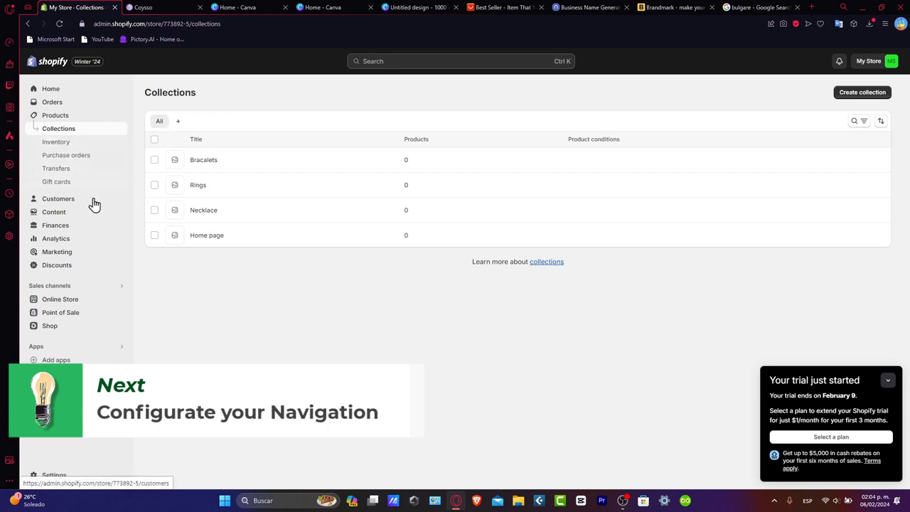
In the online store's navigation, rename the Main menu's Catalog item to All products and apply the change
click(61, 299)
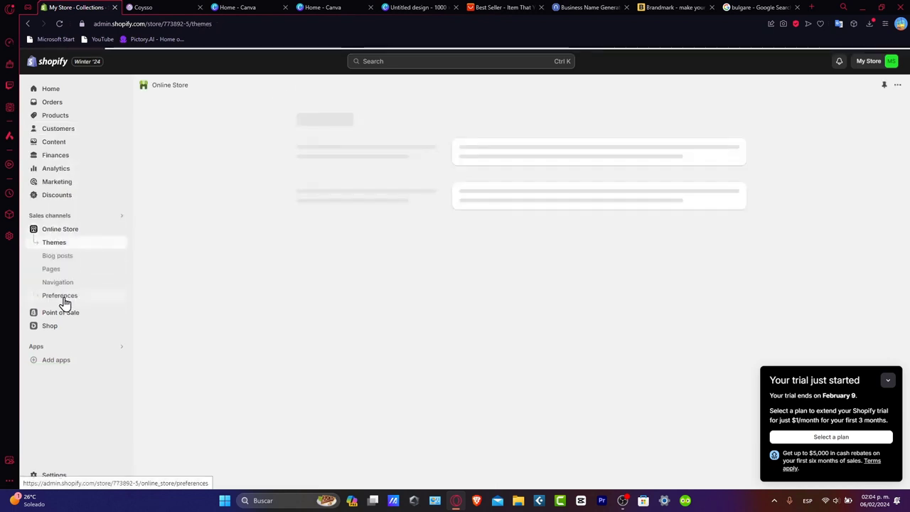
click(66, 283)
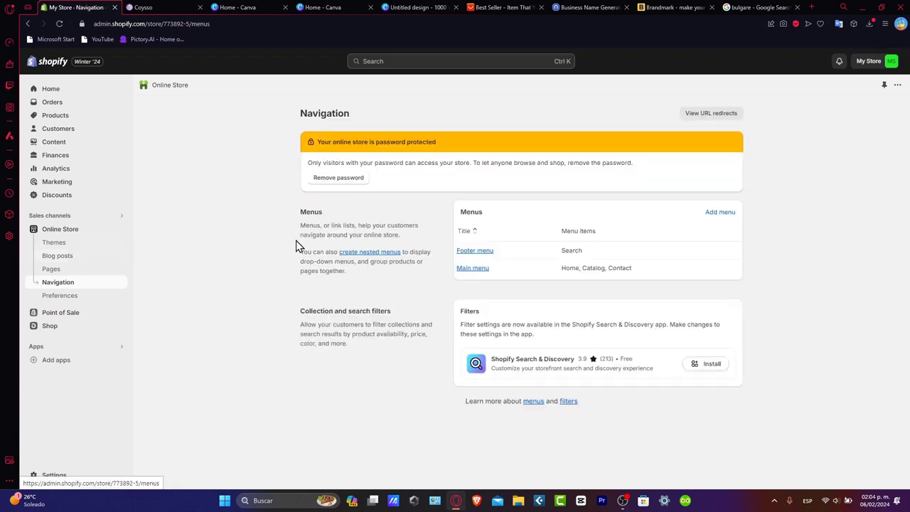
click(472, 270)
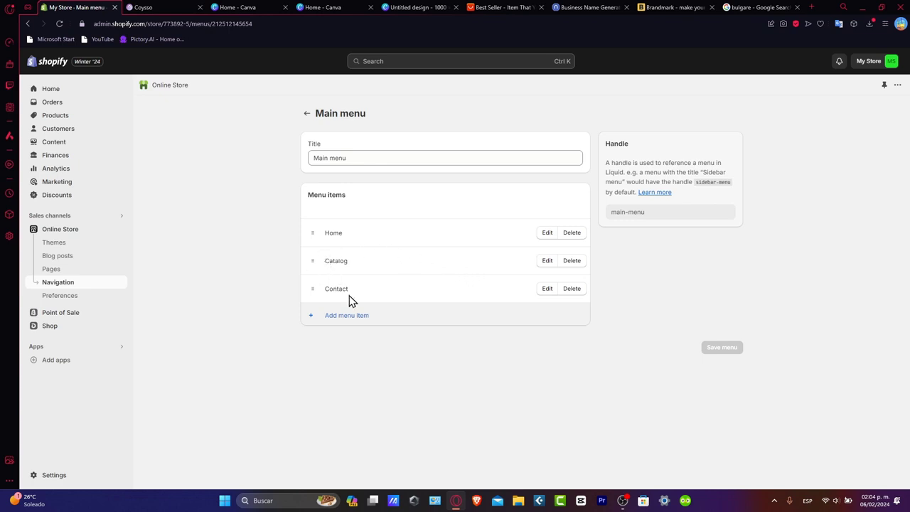
click(547, 262)
double_click(760, 127)
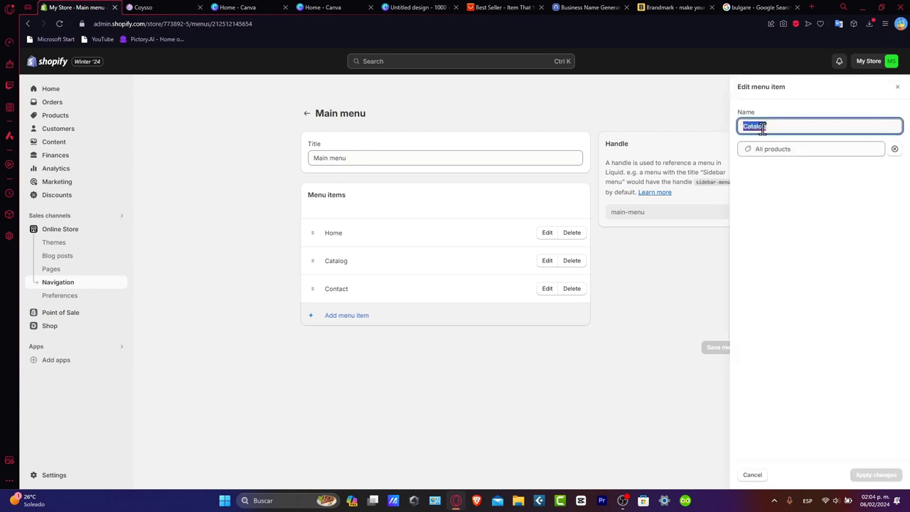
text(All products)
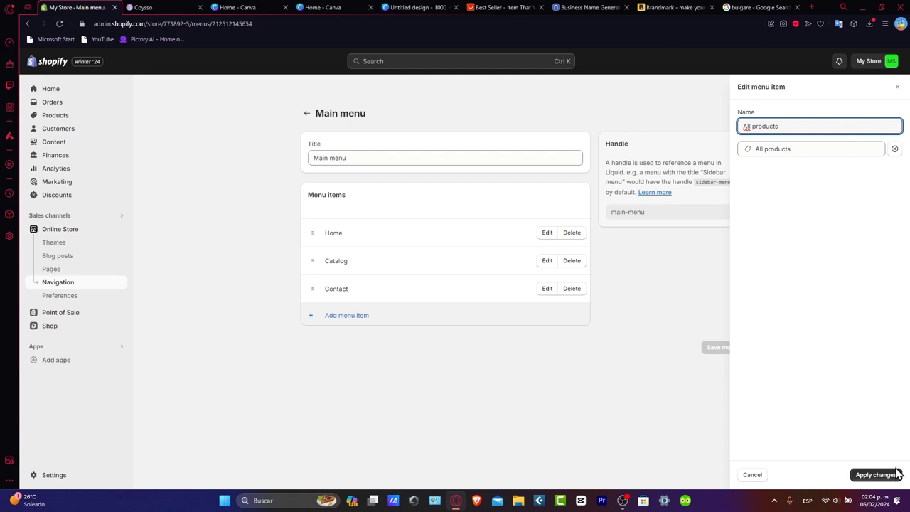
click(897, 475)
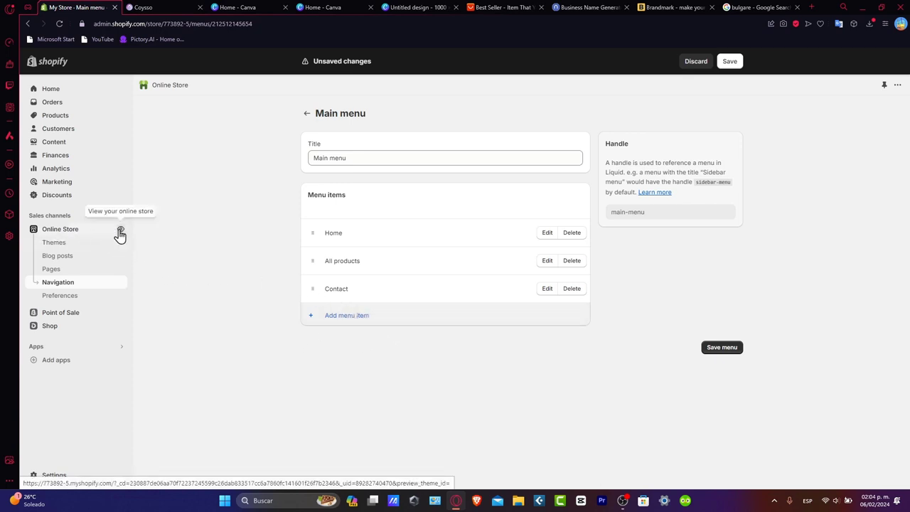
View the live online store and look through its home page from the header down to the footer
click(120, 232)
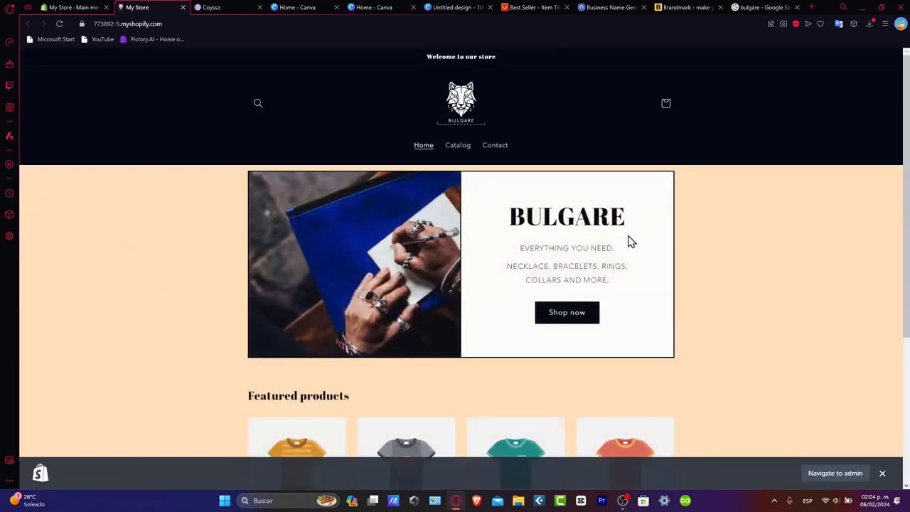
click(881, 473)
scroll(807, 263, down, 2)
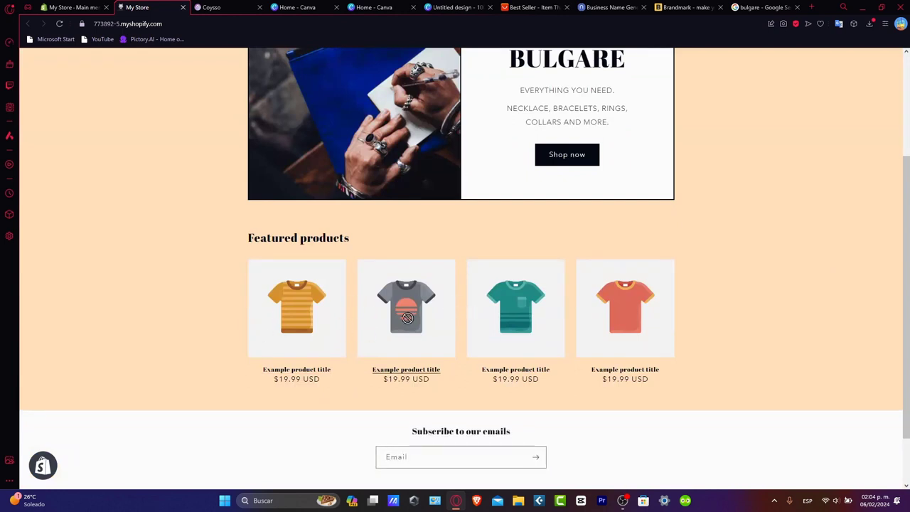
scroll(597, 442, down, 1)
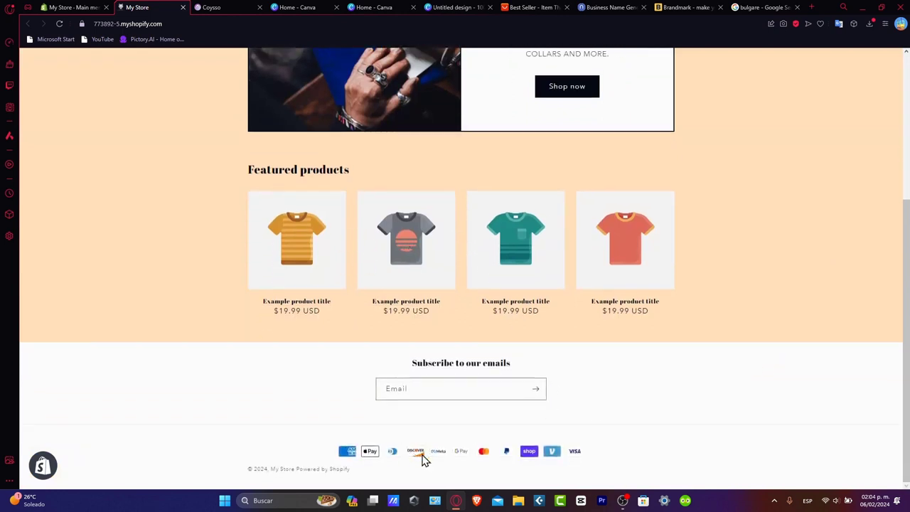
scroll(703, 325, up, 3)
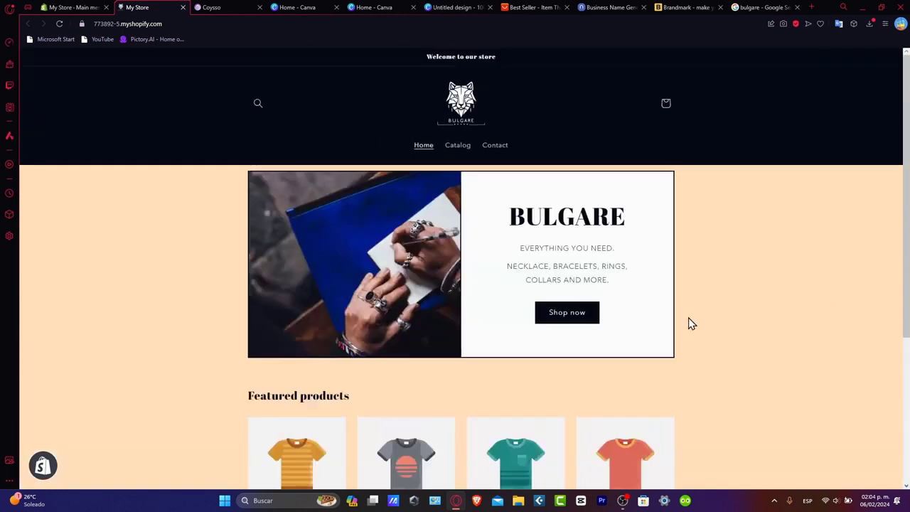
Check the storefront's Catalog and Contact pages, and return to the Main menu editor in the Shopify admin
click(457, 147)
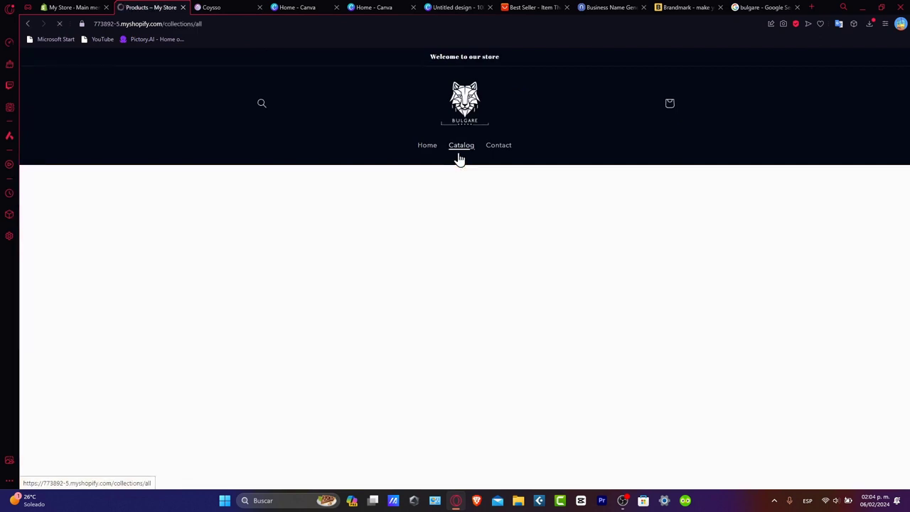
click(503, 151)
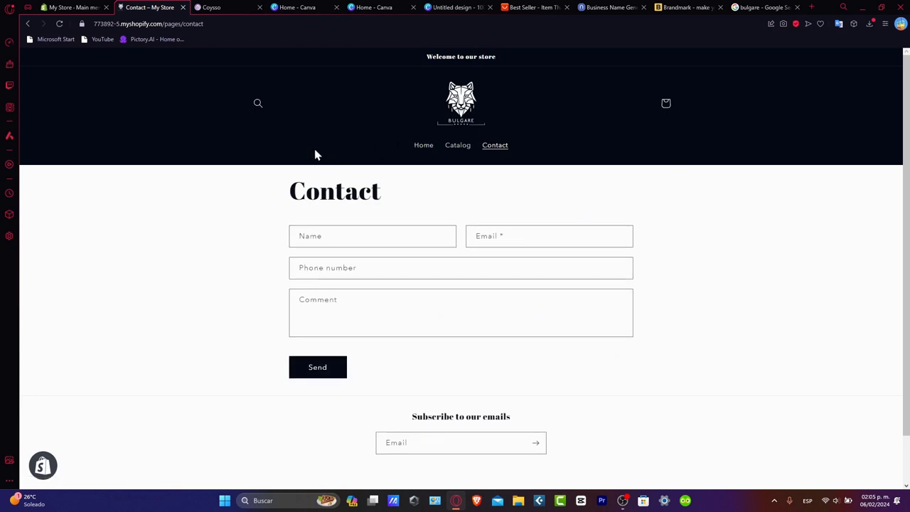
click(71, 7)
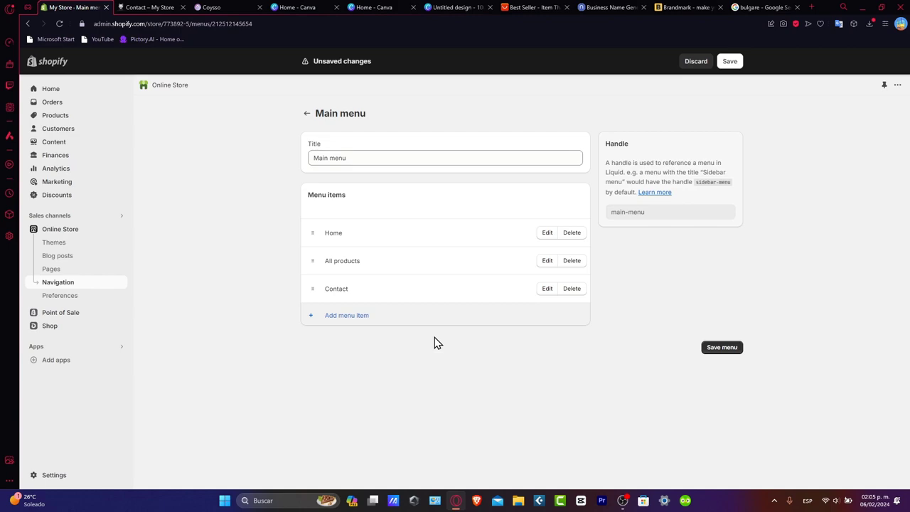
Revisit the branding resources in Canva, Namelix and Brandmark, and return to the Shopify admin
click(373, 7)
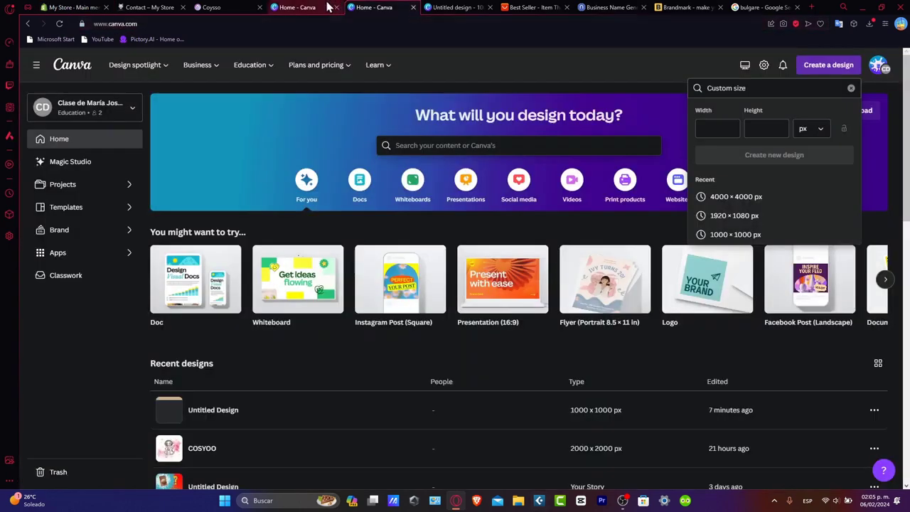
click(299, 7)
click(448, 7)
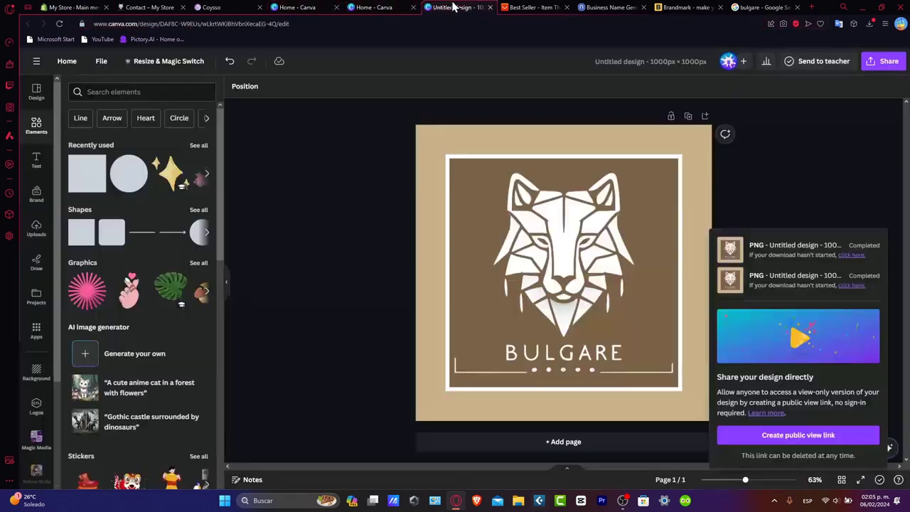
click(611, 7)
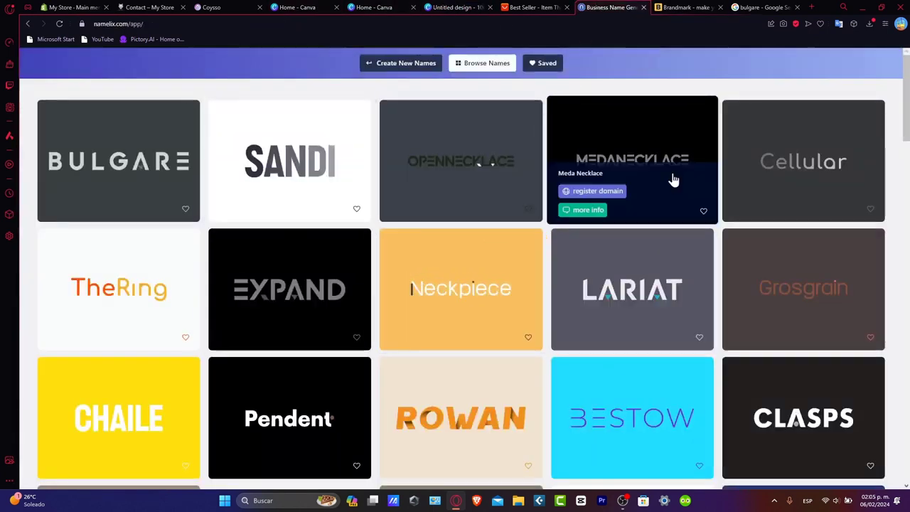
click(685, 7)
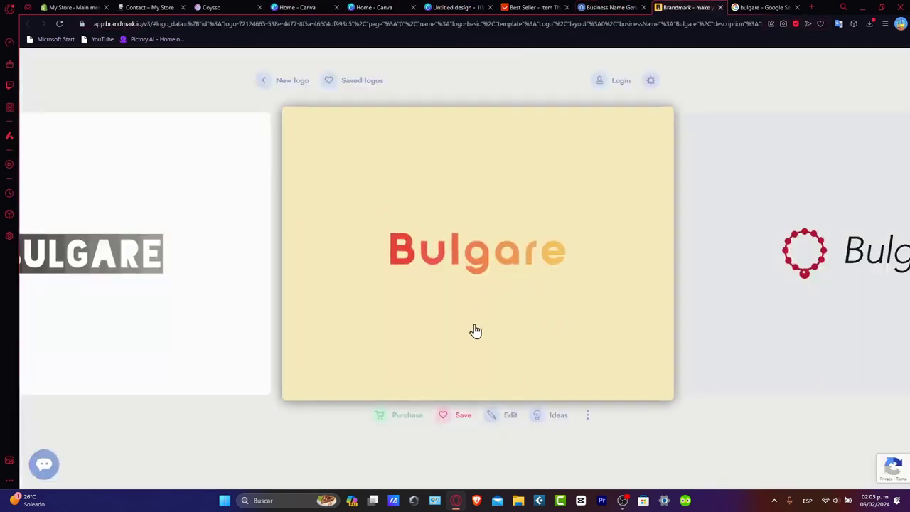
click(71, 7)
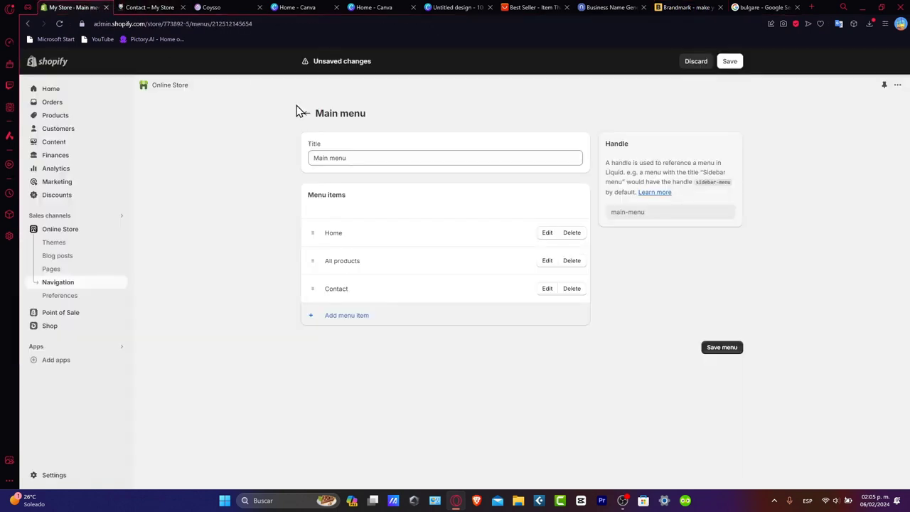
Compare the storefront's navigation on the Contact page with the items in the Main menu editor
click(165, 7)
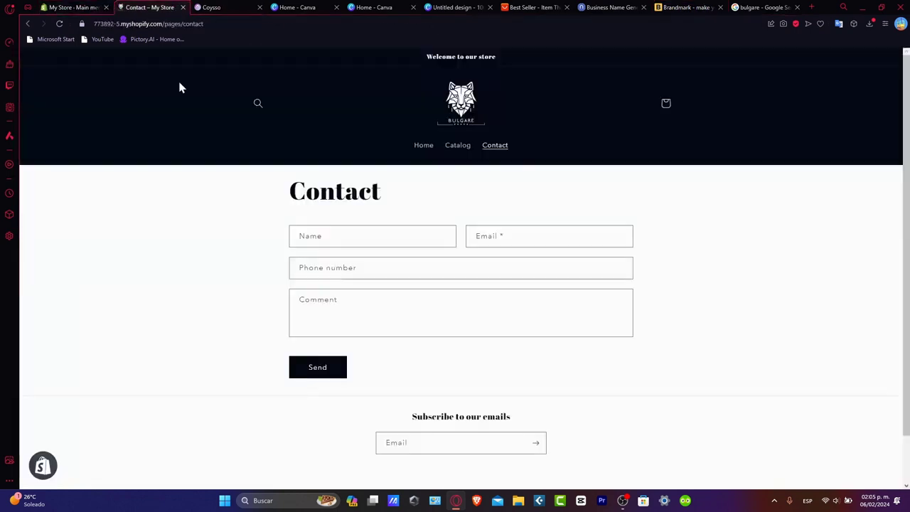
click(93, 8)
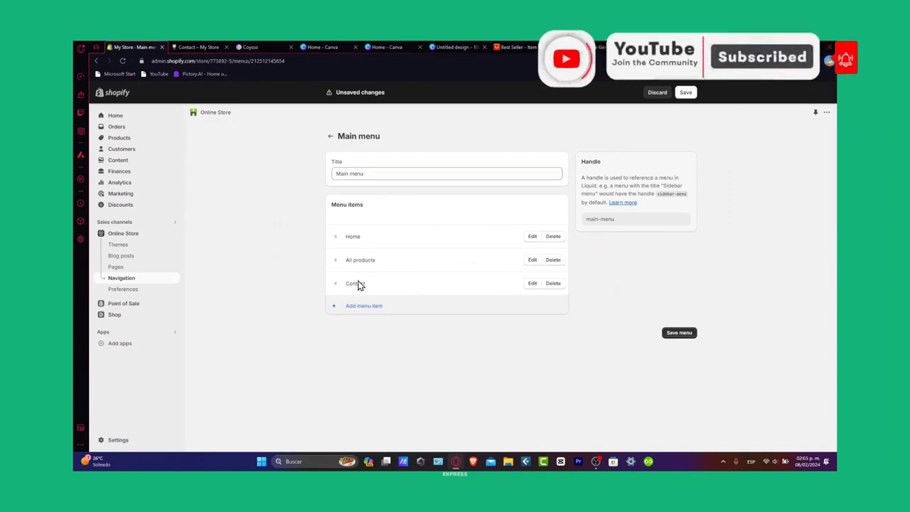
click(198, 47)
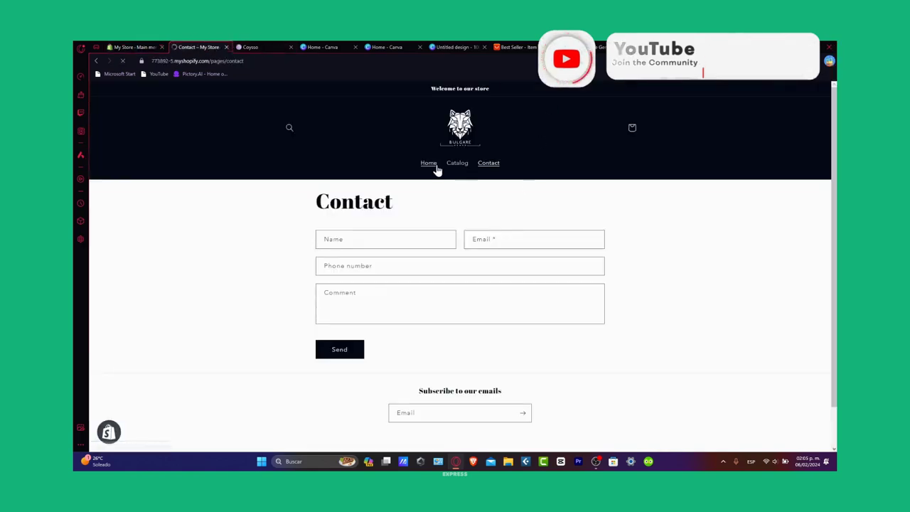